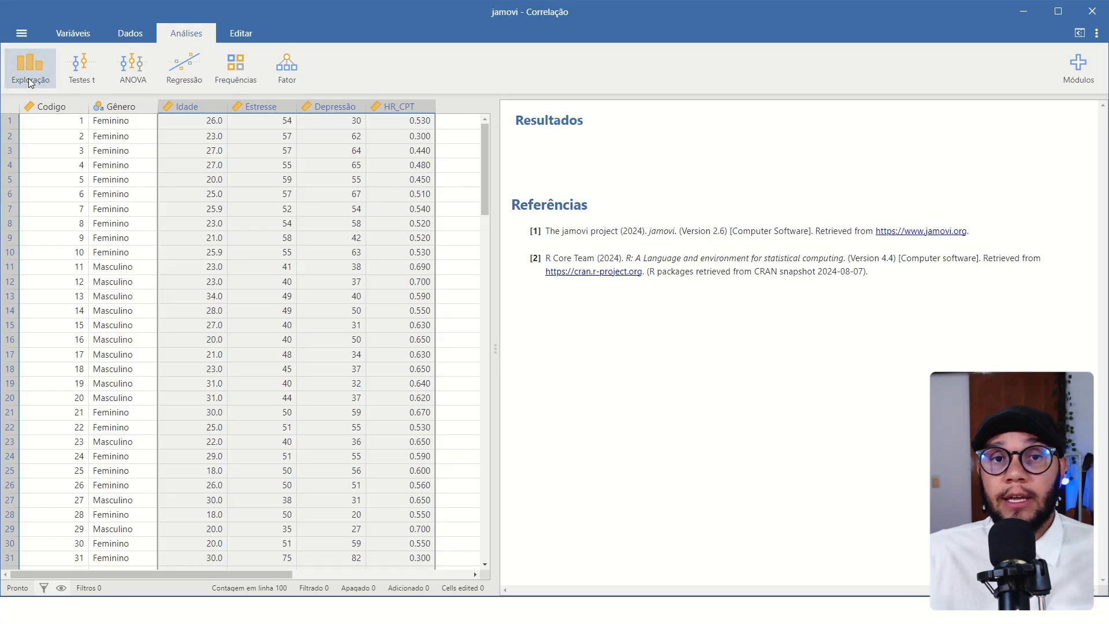
- Widen the data spreadsheet area and look through all rows of the columns from Codigo to HR_CPT
left_click(51, 106)
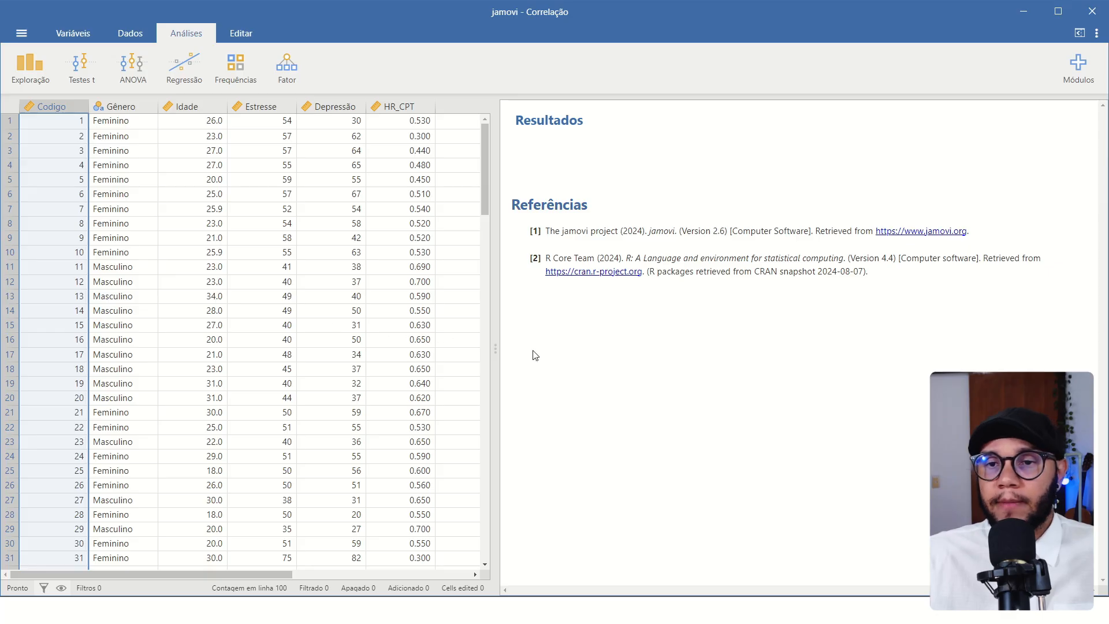
left_click_drag(495, 349, 551, 348)
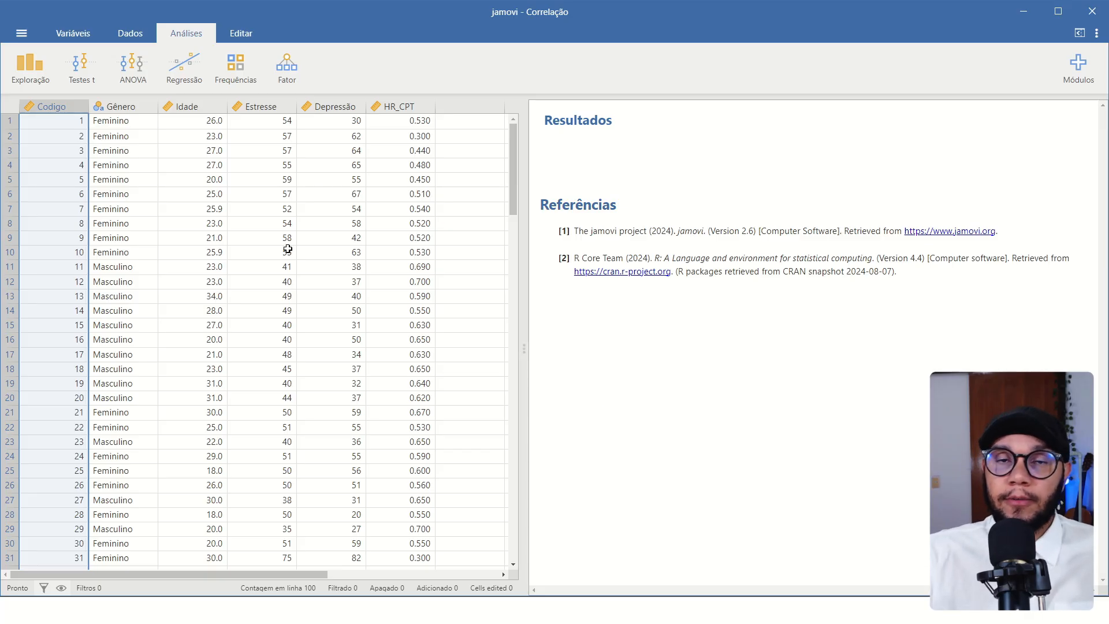
left_click_drag(48, 101, 401, 118)
scroll(106, 237, "down", 8)
scroll(112, 242, "down", 15)
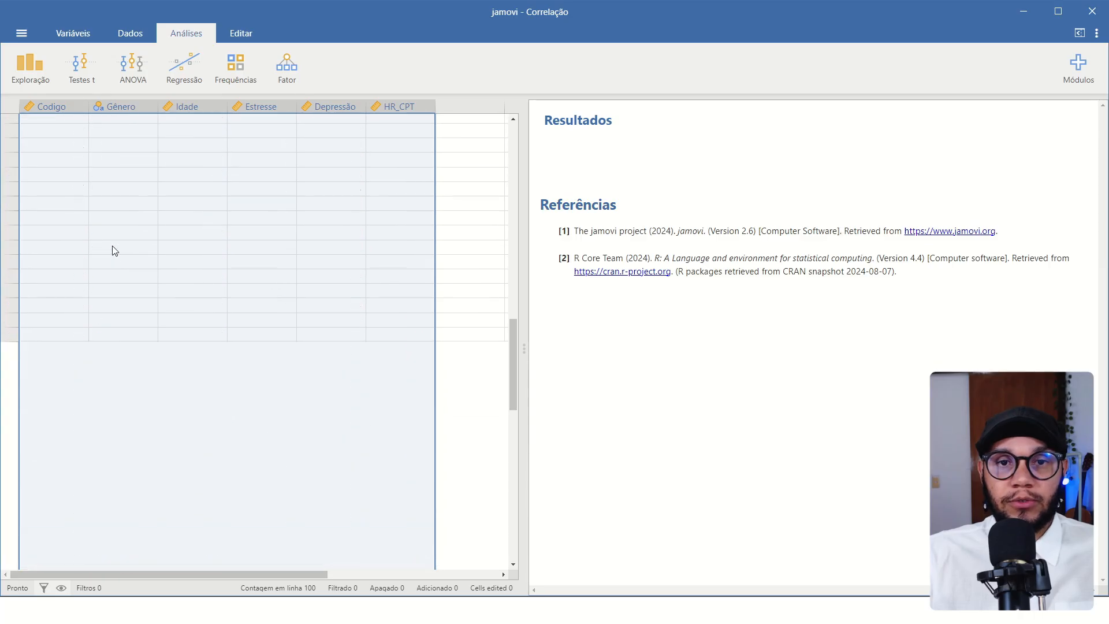
scroll(119, 249, "up", 20)
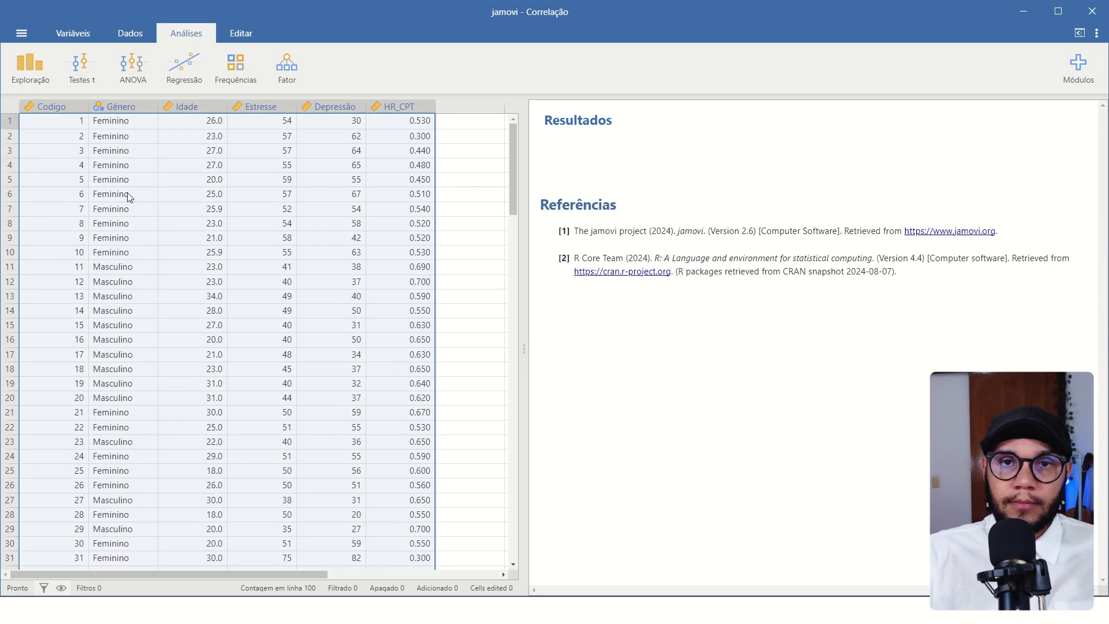
- Inspect the Gênero, Idade, Estresse, Depressão and HR_CPT columns one at a time
left_click(121, 101)
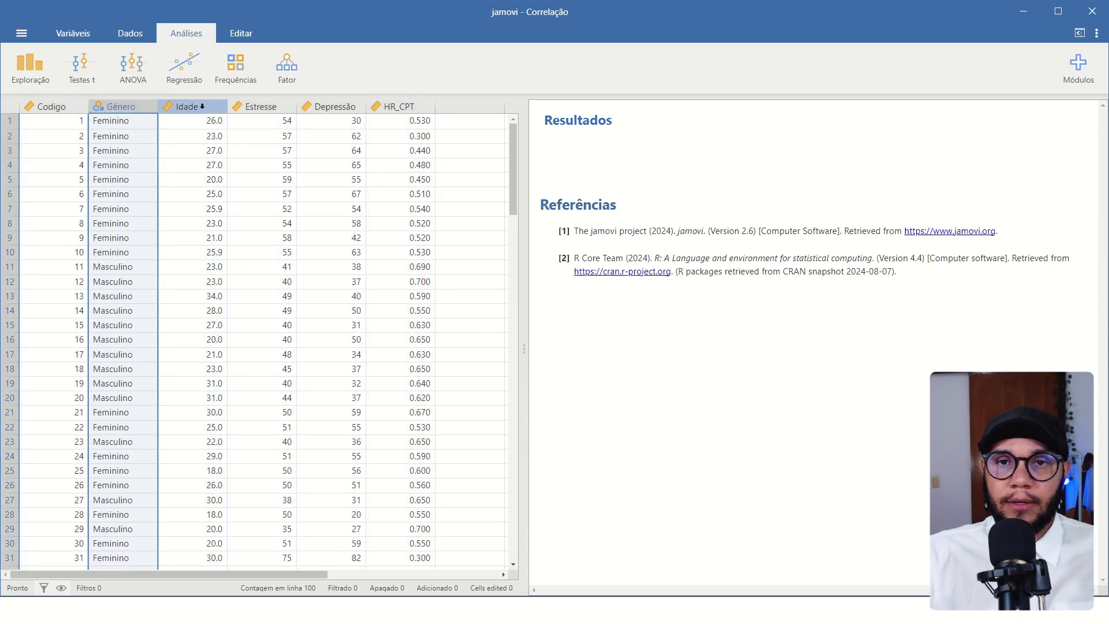
left_click(188, 103)
left_click(254, 101)
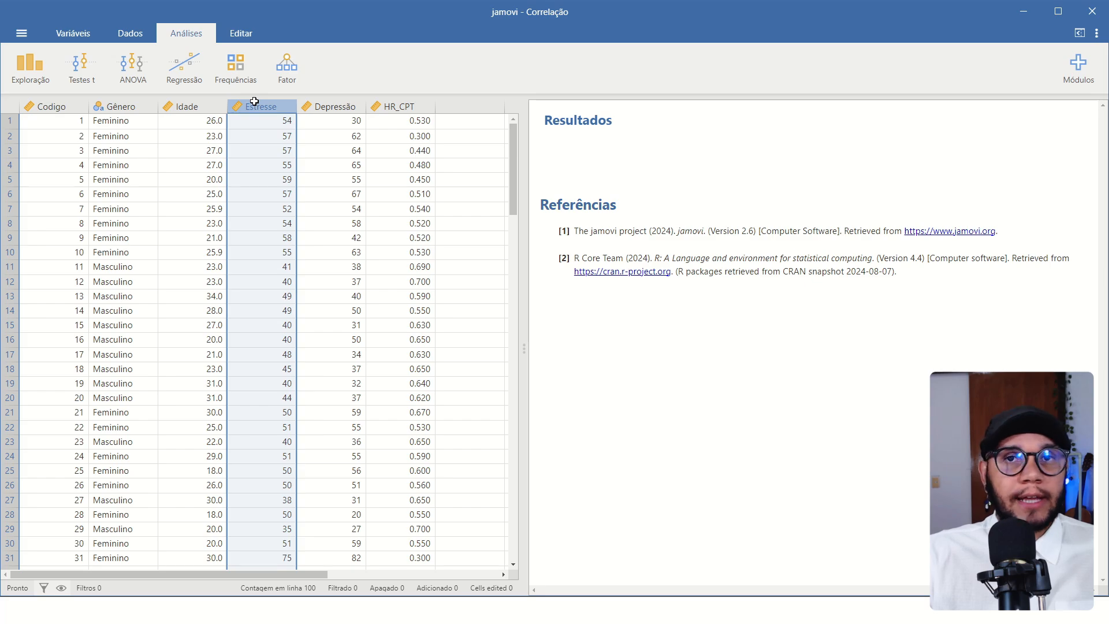
left_click(332, 105)
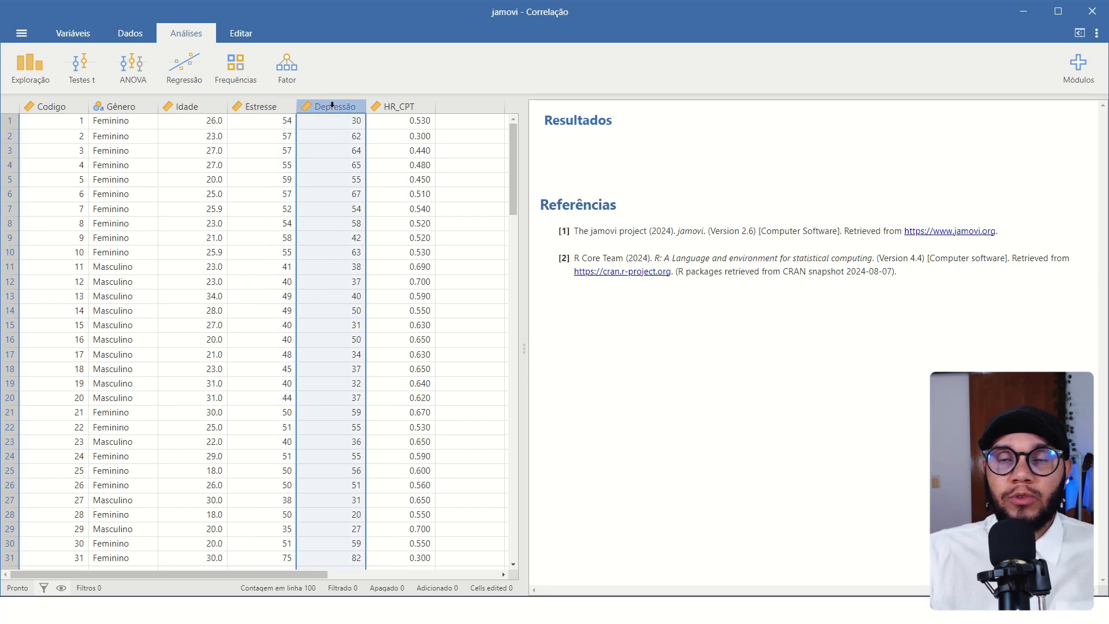
left_click(401, 104)
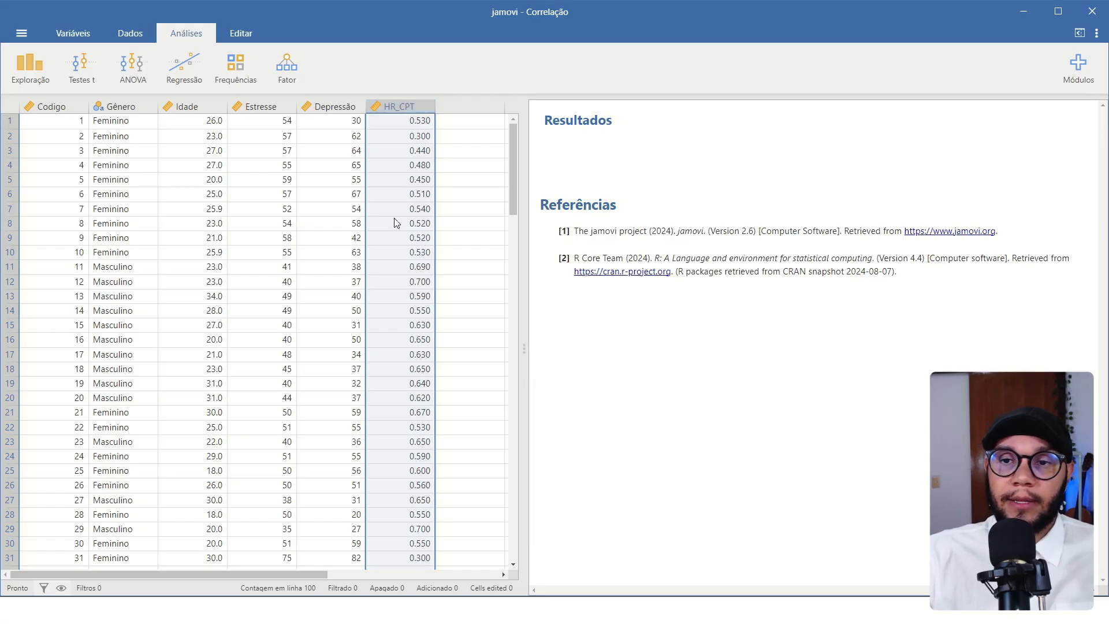
scroll(397, 222, "down", 4)
scroll(397, 223, "up", 4)
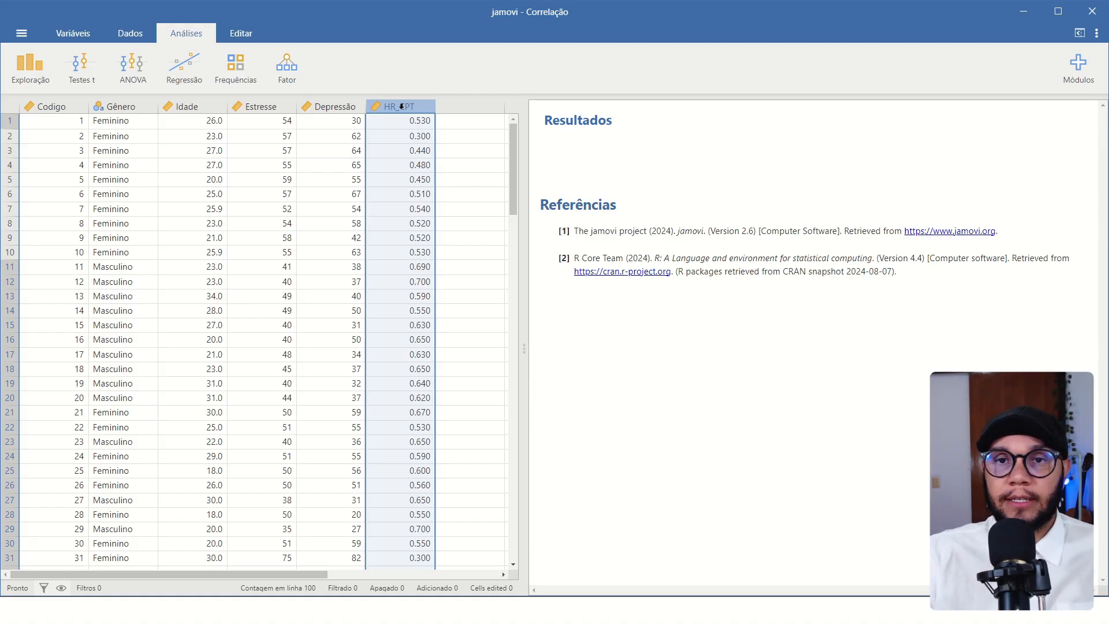
- Highlight the four continuous variable columns from Idade through HR_CPT as the set for correlation
left_click_drag(183, 107, 395, 118)
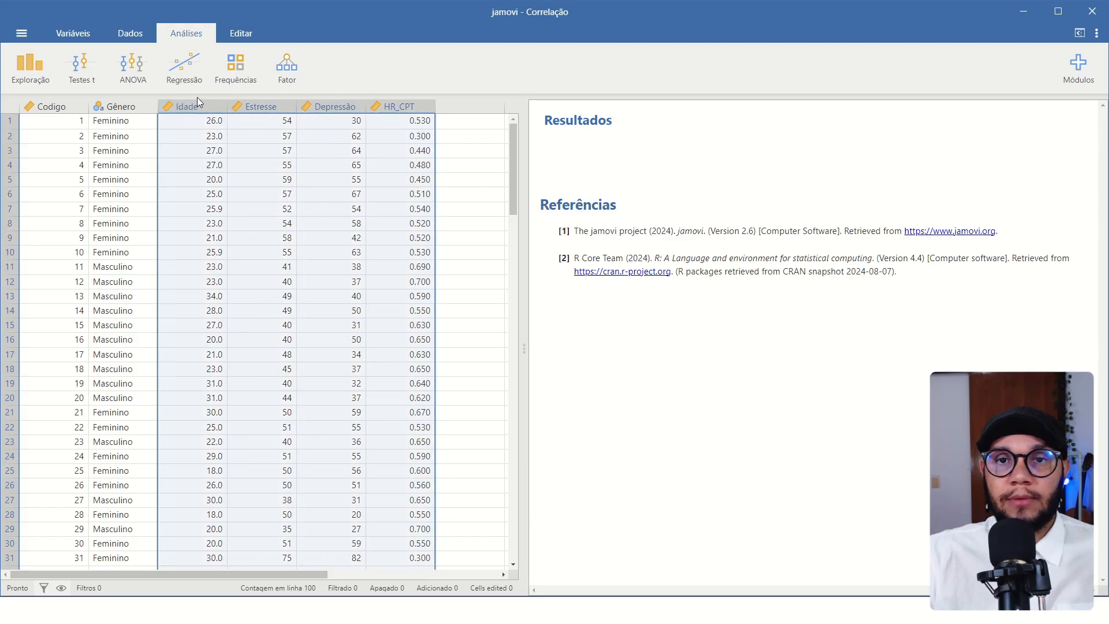
left_click_drag(202, 106, 400, 106)
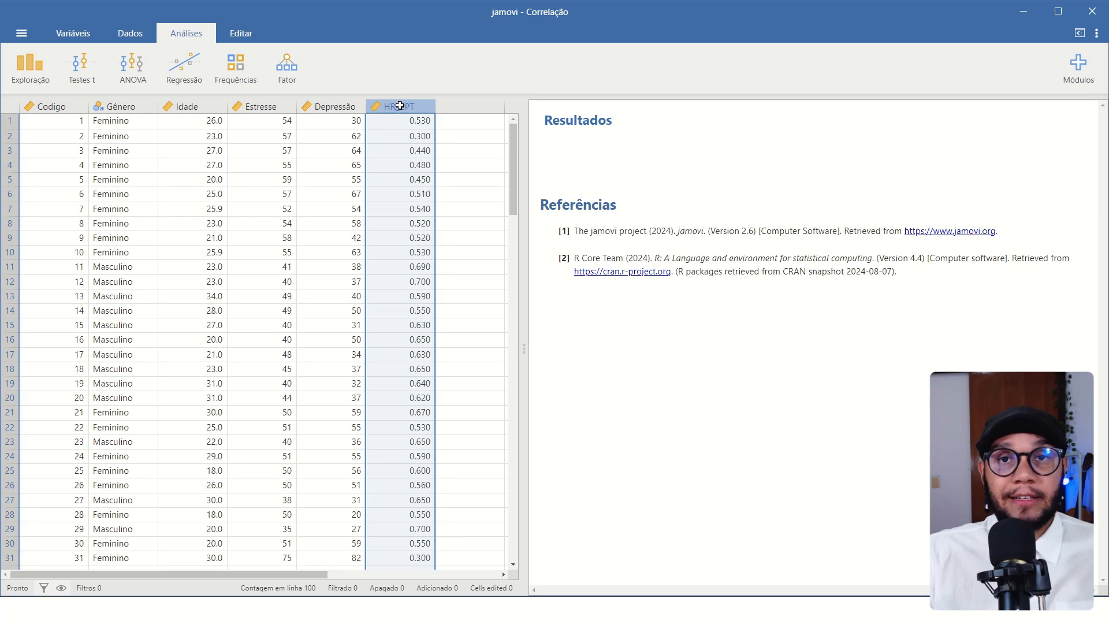
left_click_drag(187, 106, 391, 109)
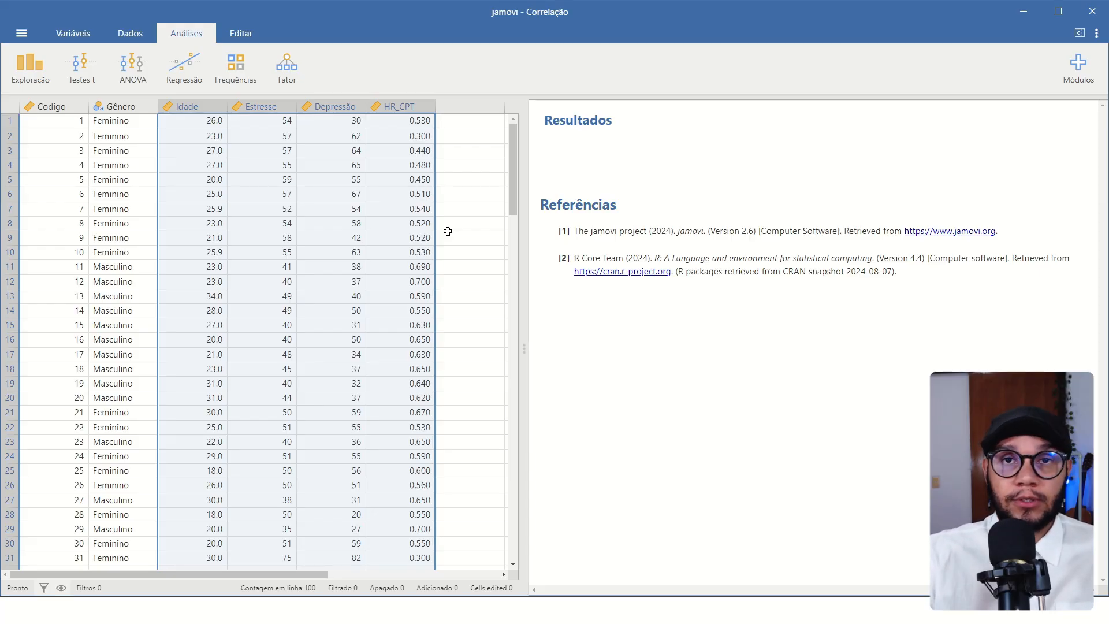
- Examine the Idade column as a pair with Estresse, with Depressão and with HR_CPT
left_click(210, 105)
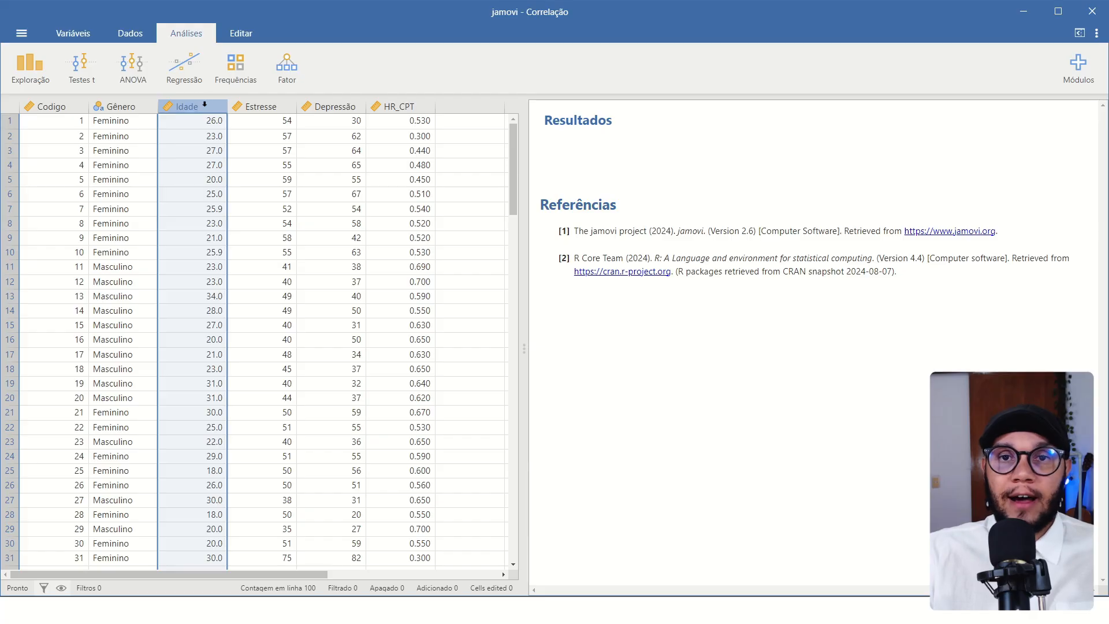
mouse_move(204, 104)
left_mouse_down()
mouse_move(254, 107)
mouse_move(198, 105)
left_mouse_up()
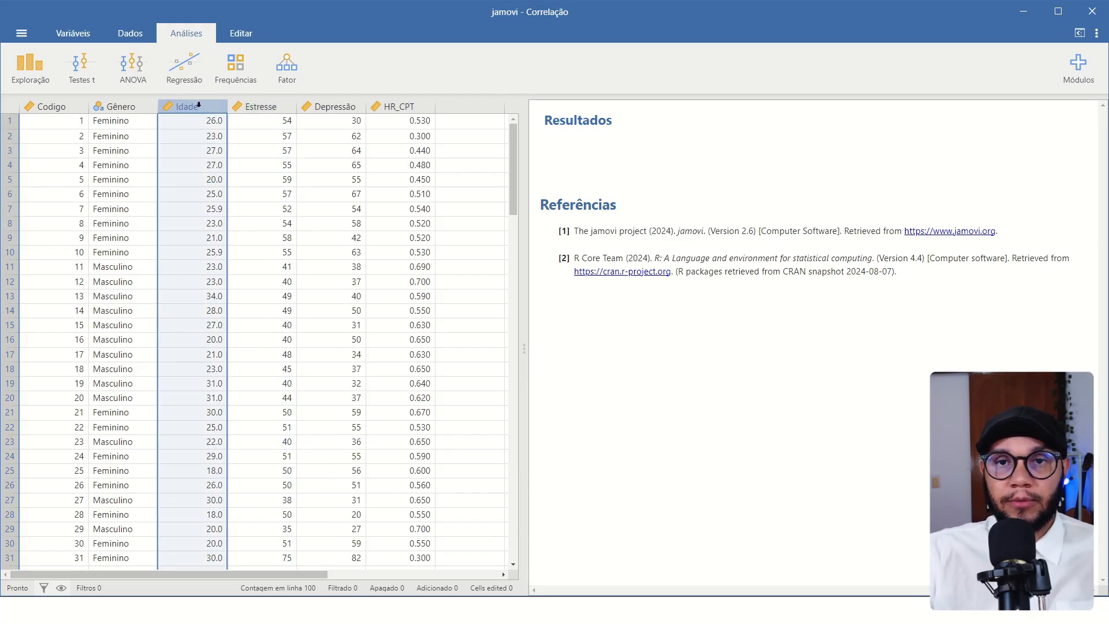
left_click(254, 106)
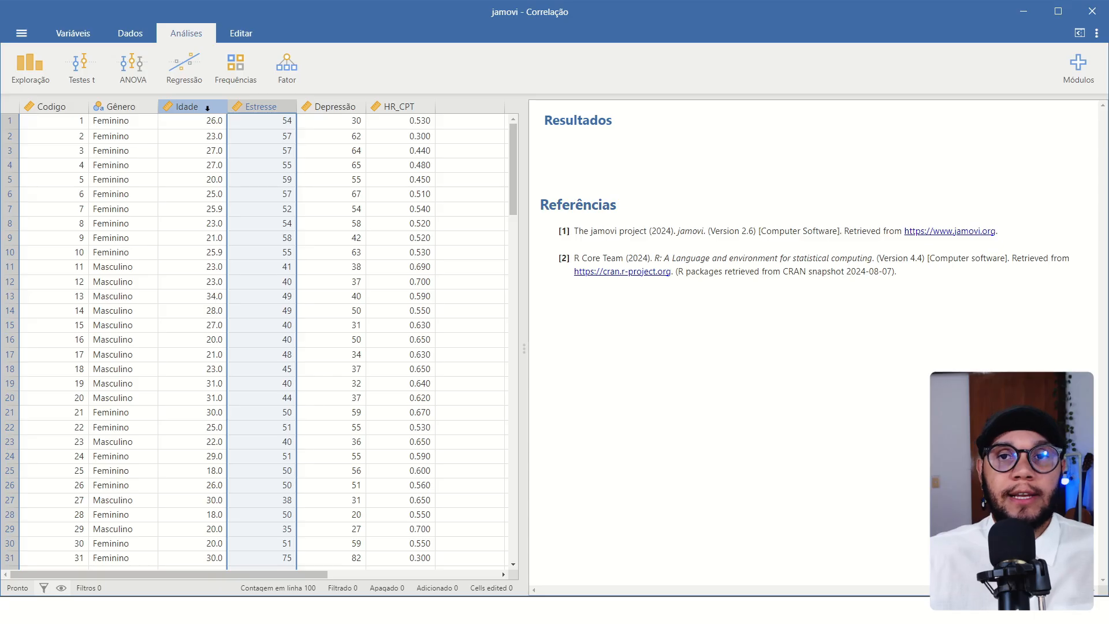
left_click(191, 107)
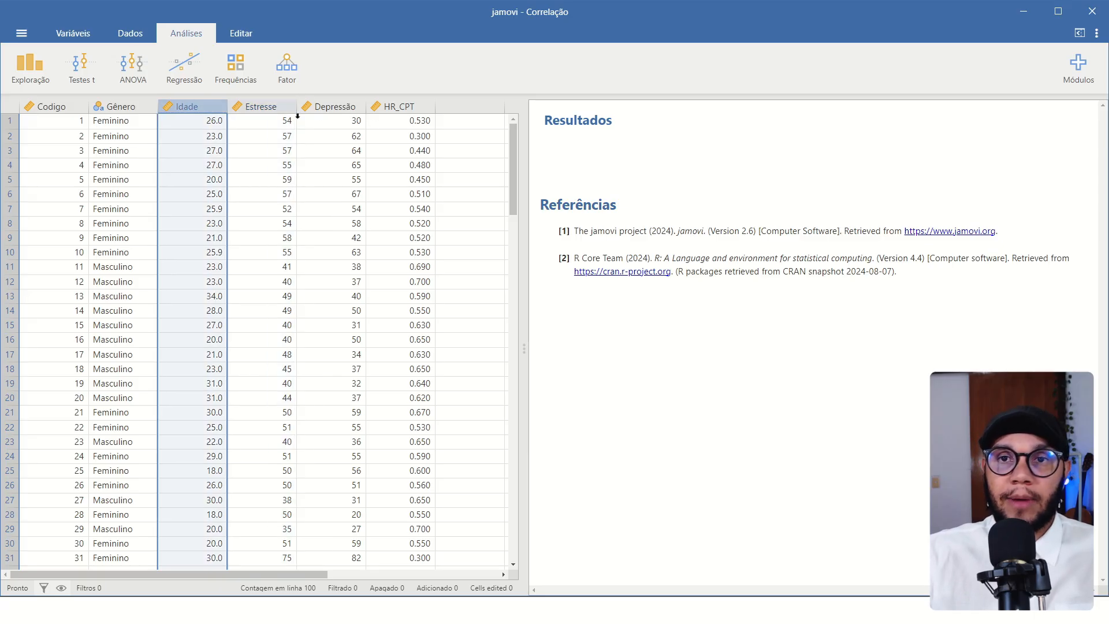
left_click(335, 107)
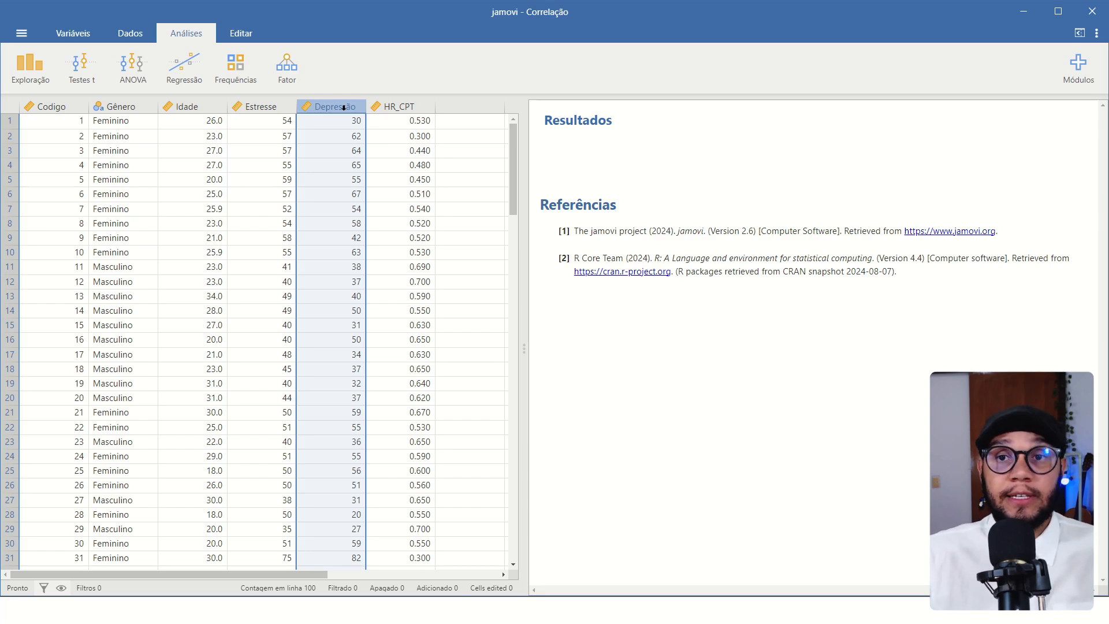
left_click(186, 106)
left_click(416, 106)
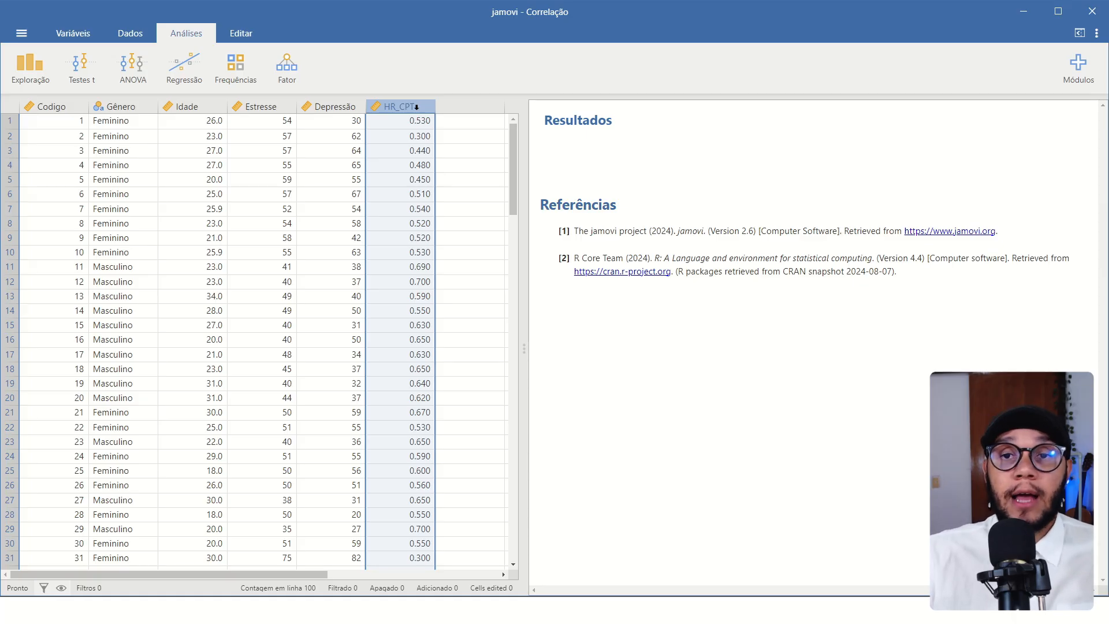
- Examine the remaining variable pairs among the Estresse, Depressão and HR_CPT columns
left_click(266, 103)
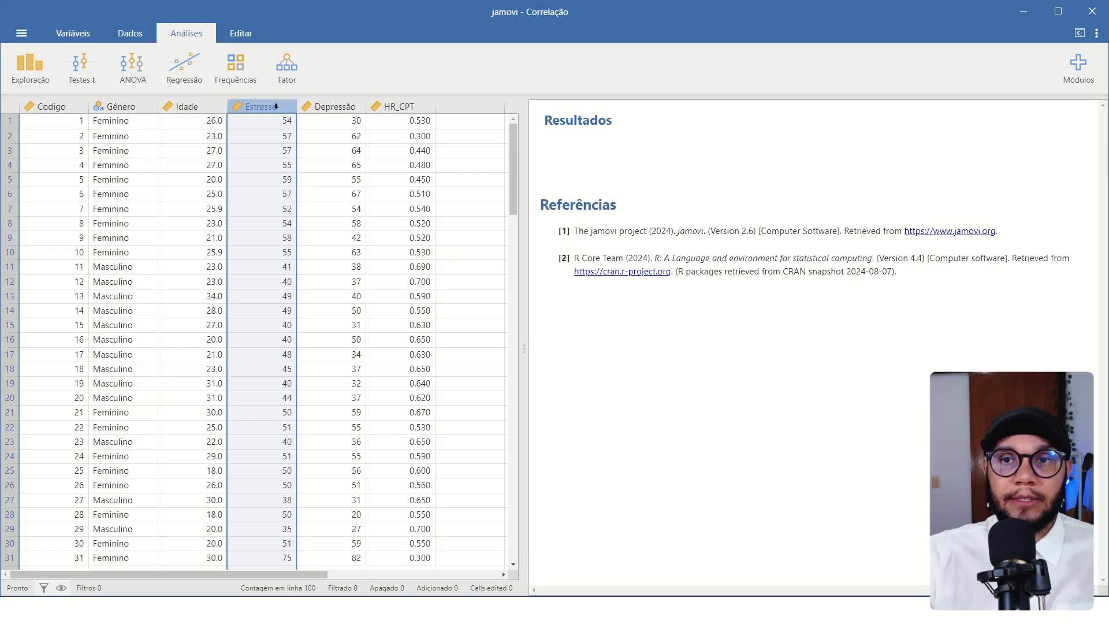
left_click(323, 101)
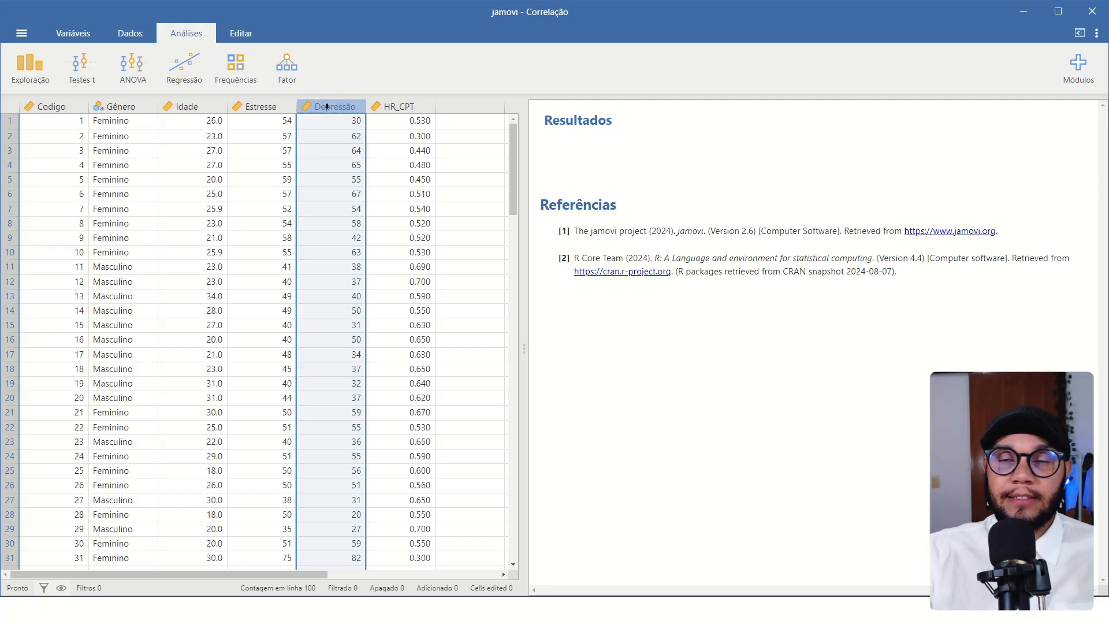
key("Left")
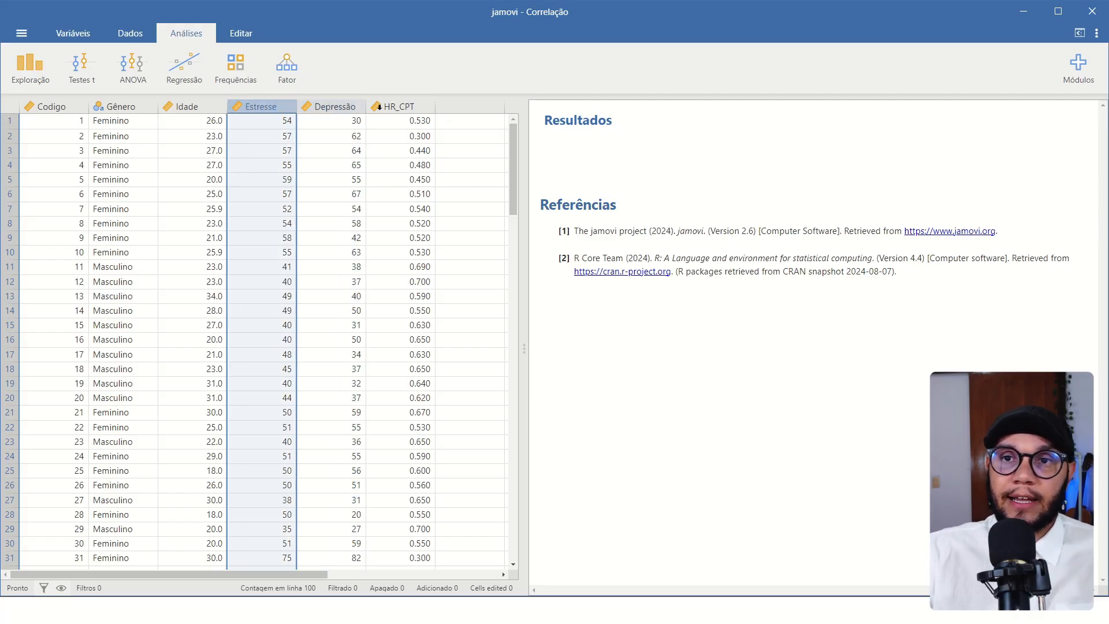
key("Right")
key("Right")
key("Left")
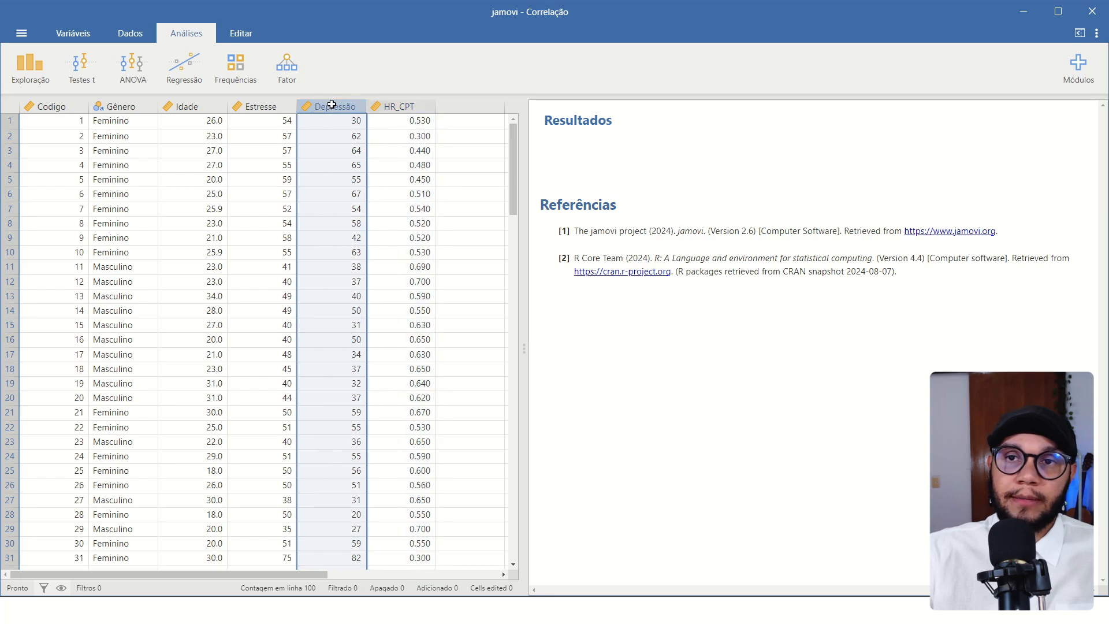
key("Right")
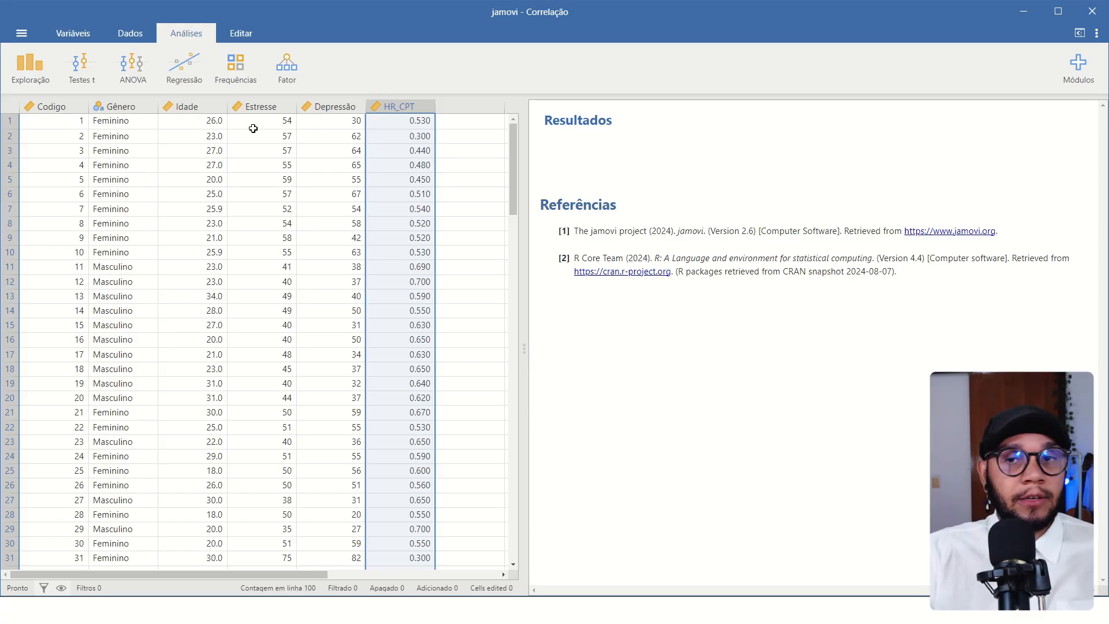
- Review the Estresse and Idade columns, highlight Idade through HR_CPT together, and finish with only Codigo selected
left_click(221, 107)
left_click(238, 106)
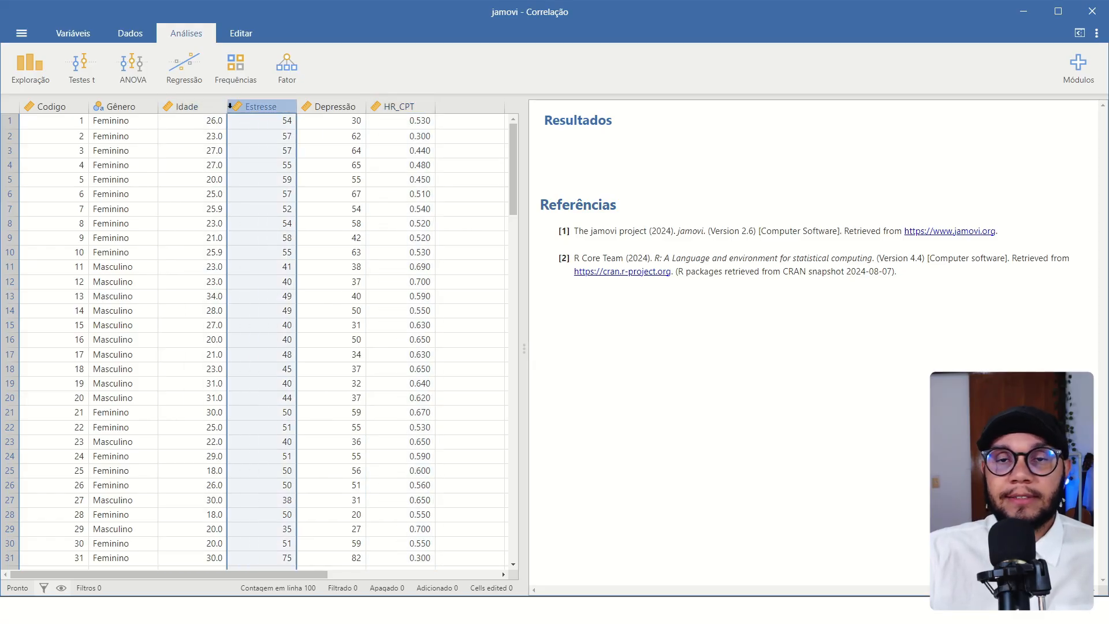
left_click(204, 104)
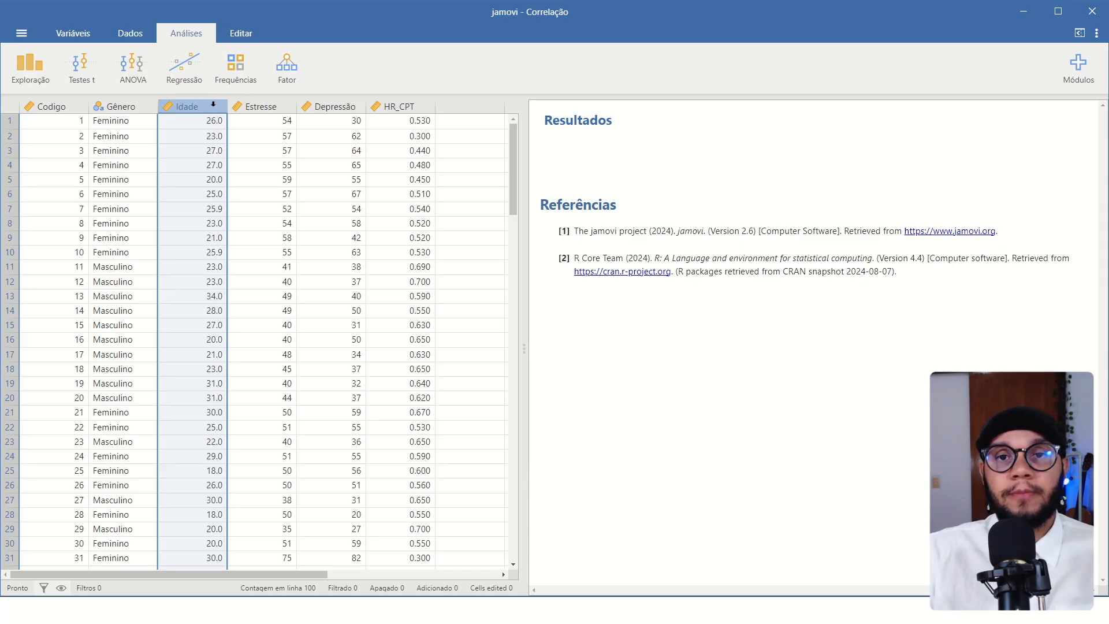
left_click_drag(203, 106, 415, 101)
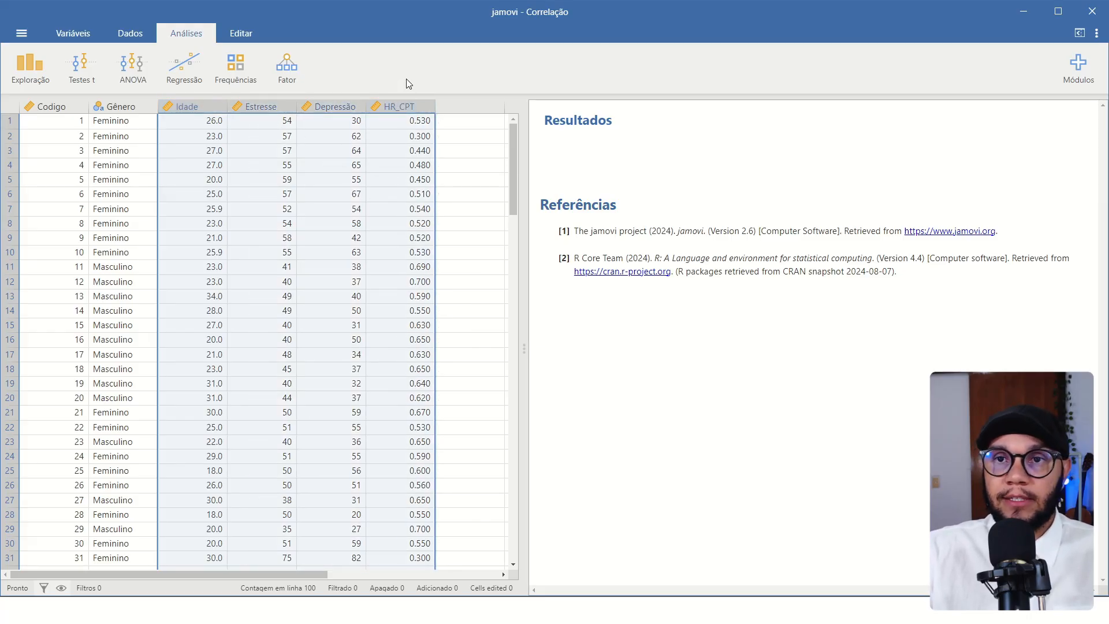
left_click(54, 107)
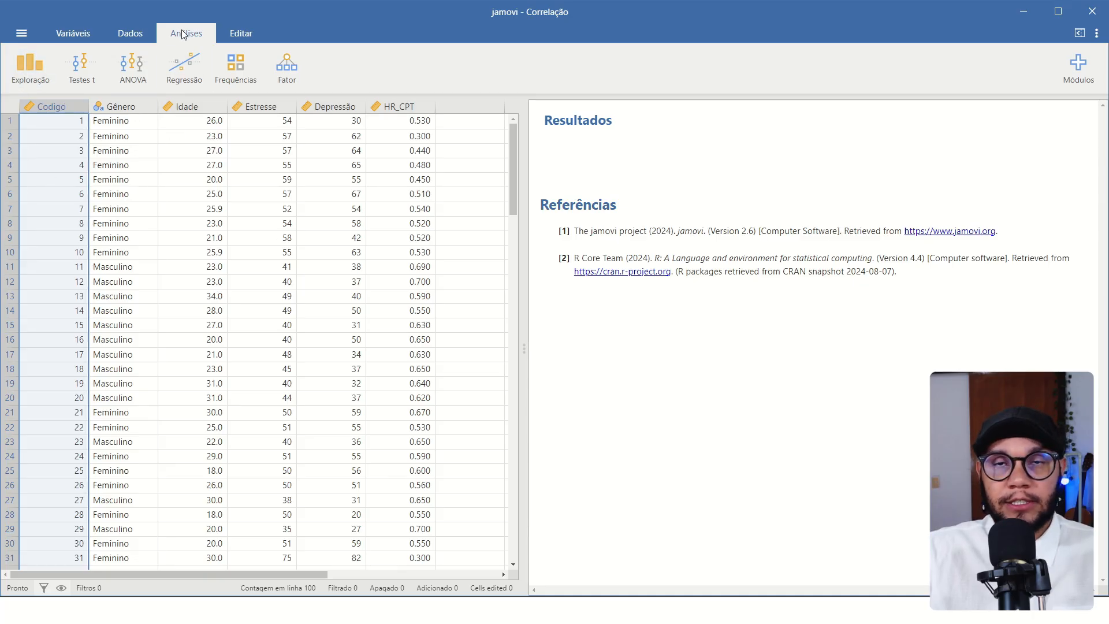
- Create a descriptive statistics analysis with Idade, Estresse, Depressão and HR_CPT as its variables
left_click(29, 67)
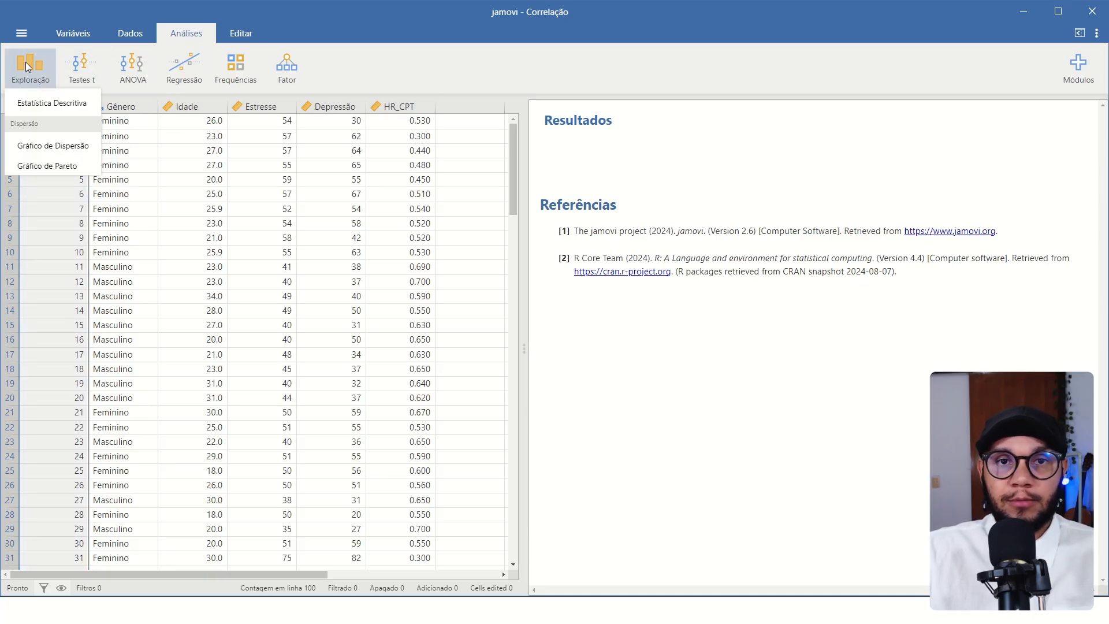
left_click(57, 102)
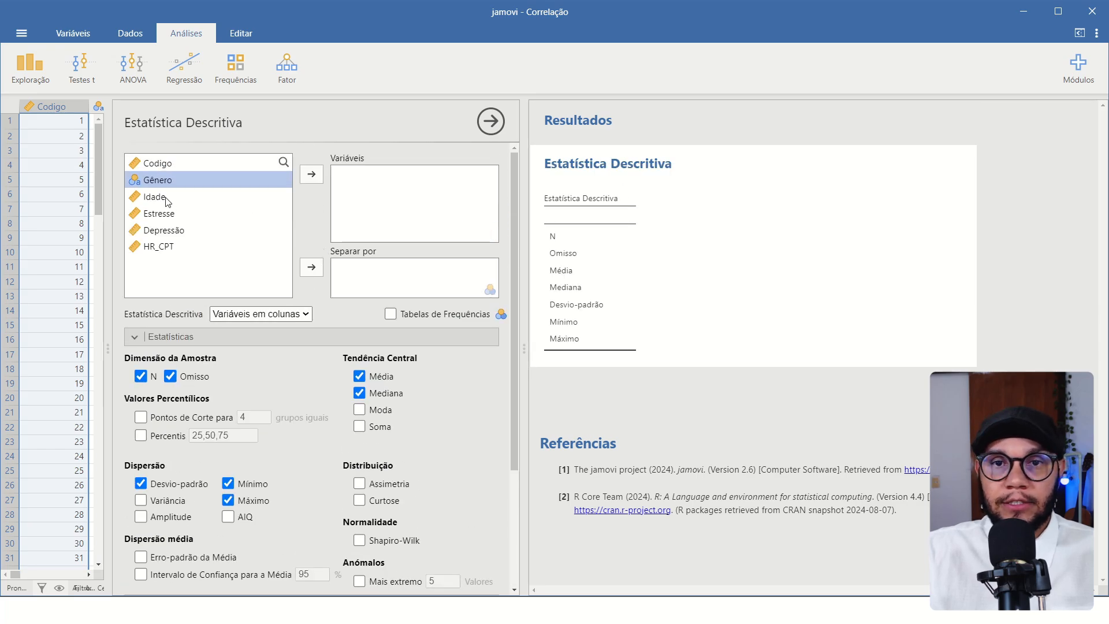
left_click(180, 196)
left_click(314, 175)
left_click(315, 175)
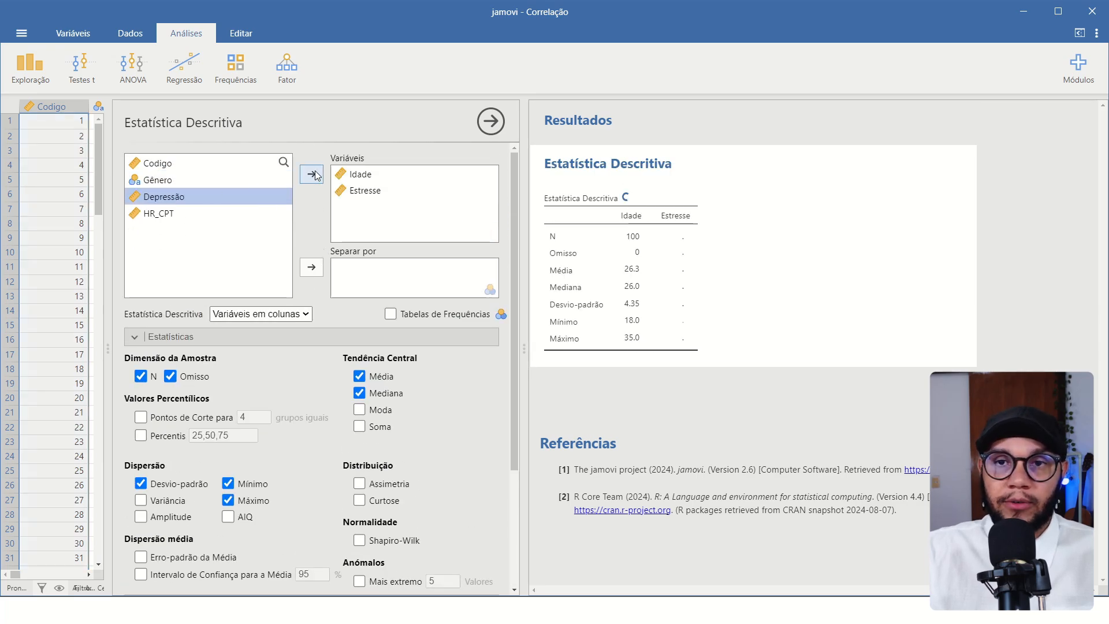
left_click(315, 174)
left_click(315, 174)
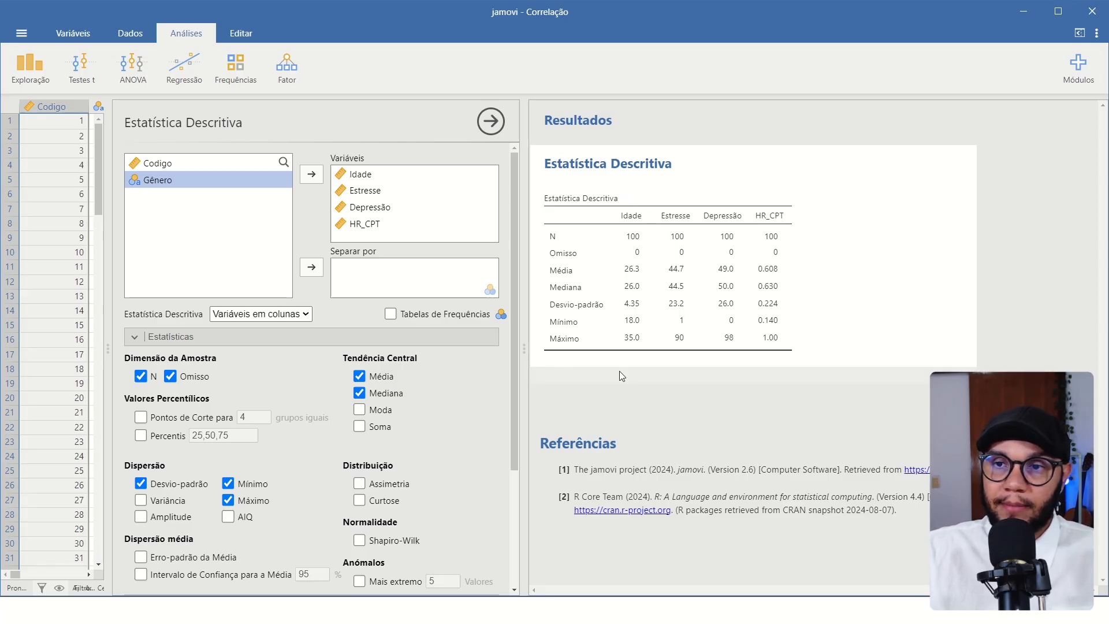
- Remove Omisso, Mínimo, Máximo and Mediana from the descriptive statistics and add the Shapiro-Wilk normality test
scroll(296, 407, "down", 2)
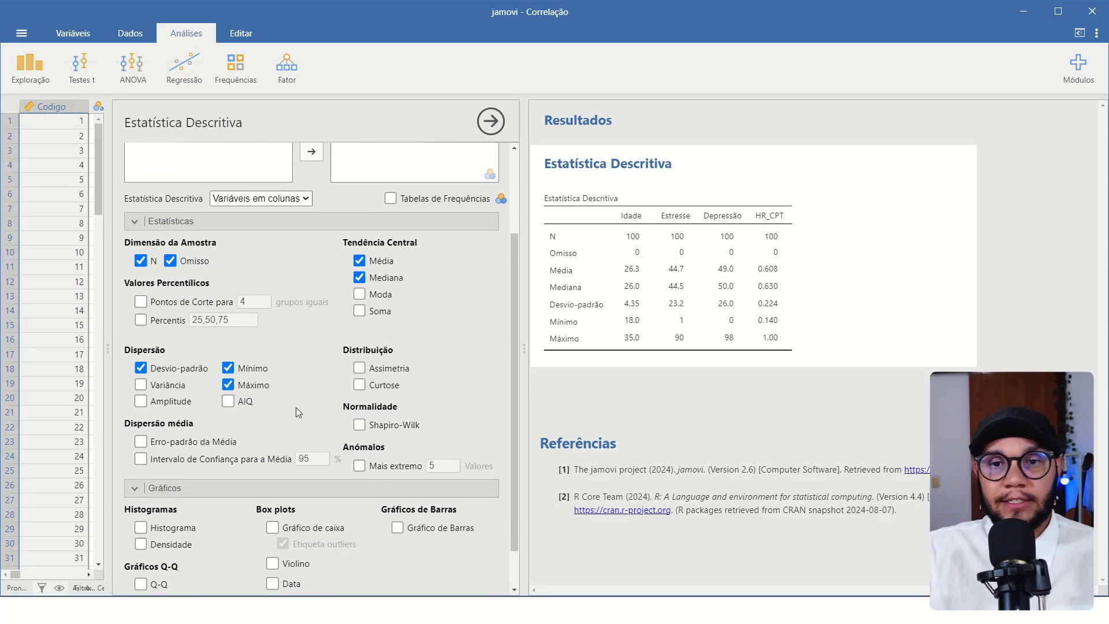
left_click(170, 261)
left_click(228, 368)
left_click(228, 384)
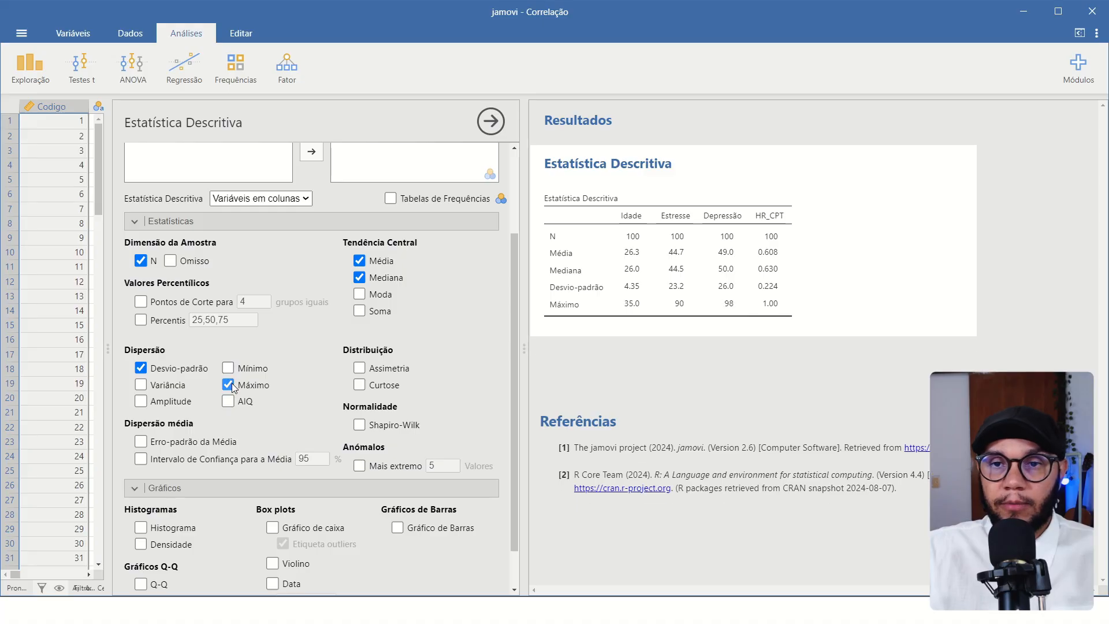
left_click(358, 278)
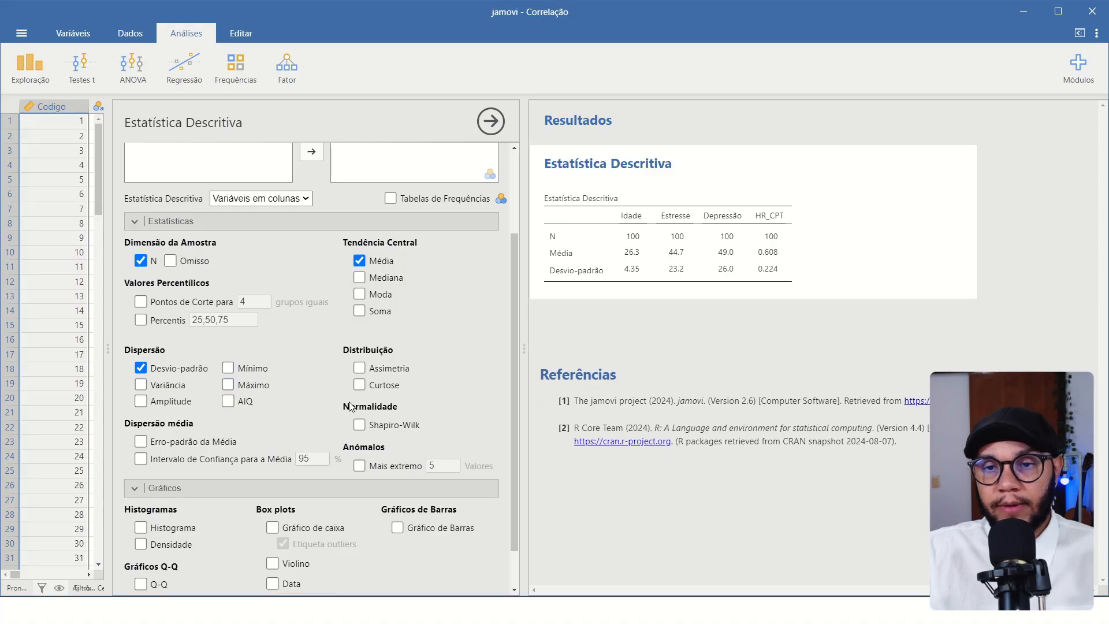
left_click(359, 426)
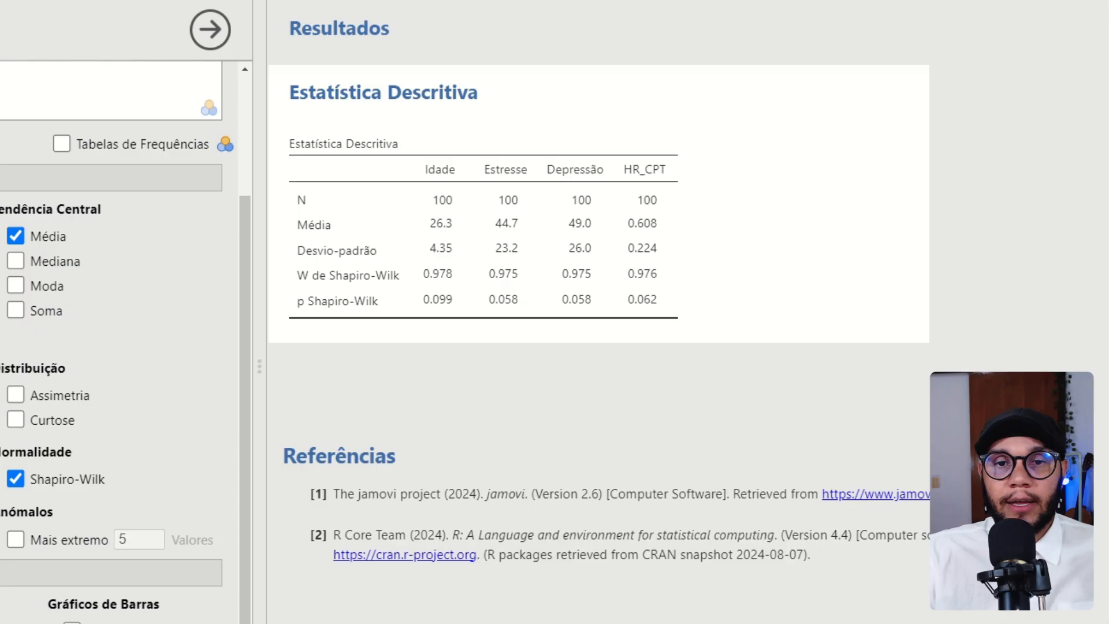
- Create a correlation matrix with Idade and Estresse as its variables
left_click(583, 372)
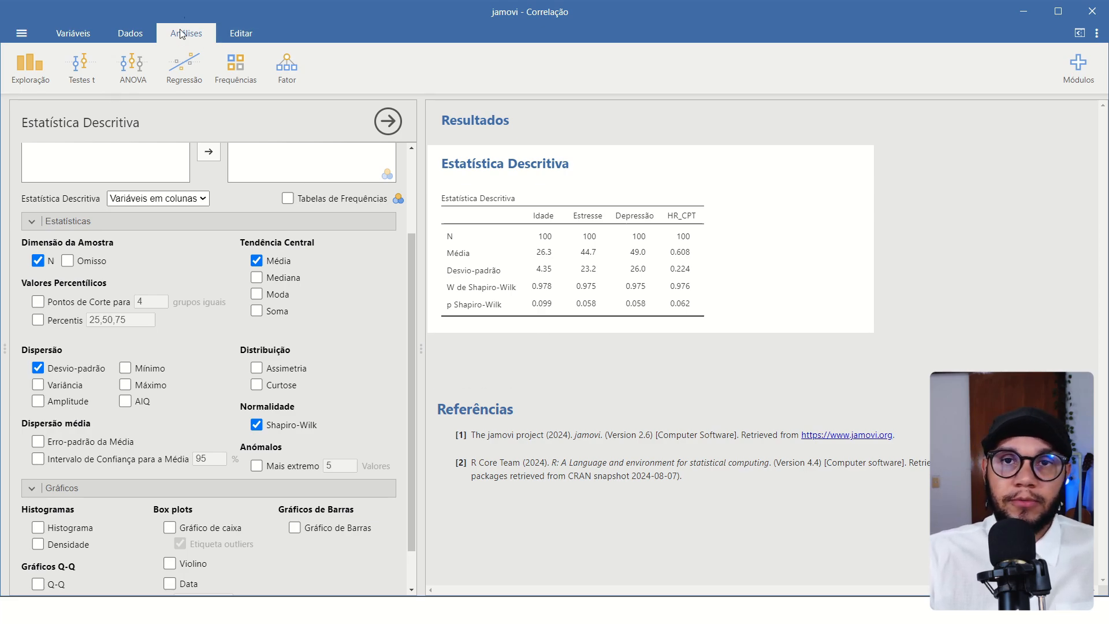
left_click(188, 72)
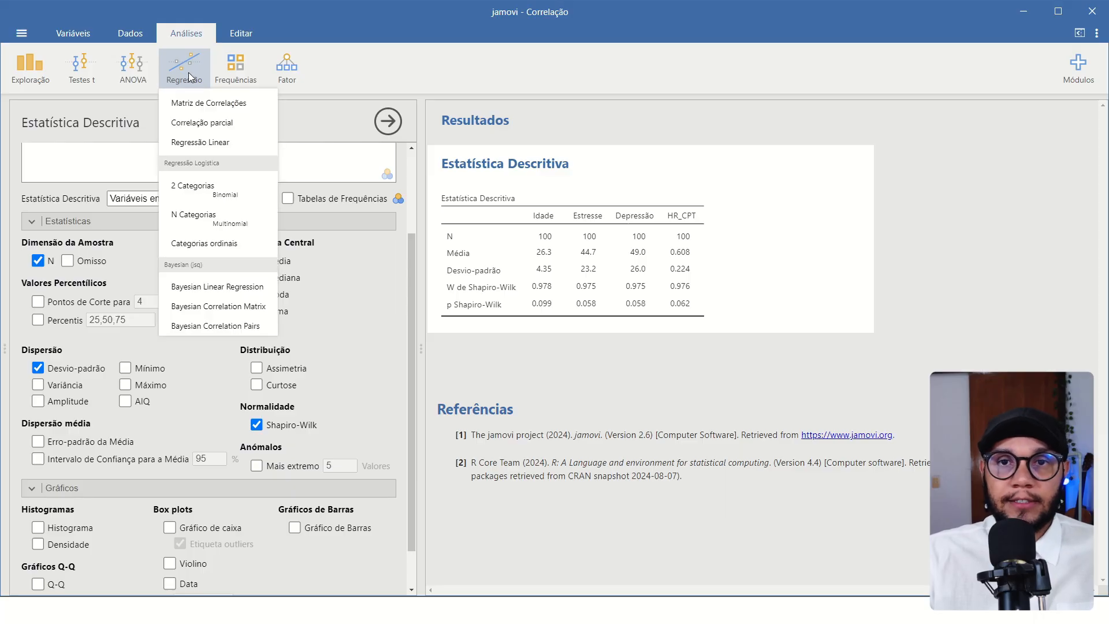
left_click(206, 107)
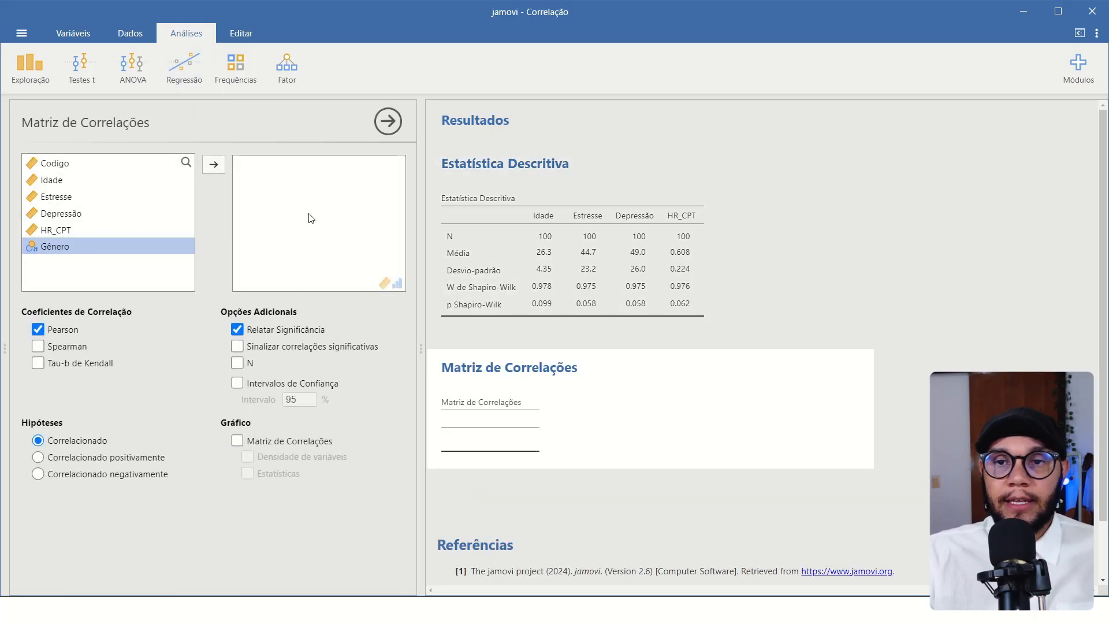
left_click(68, 183)
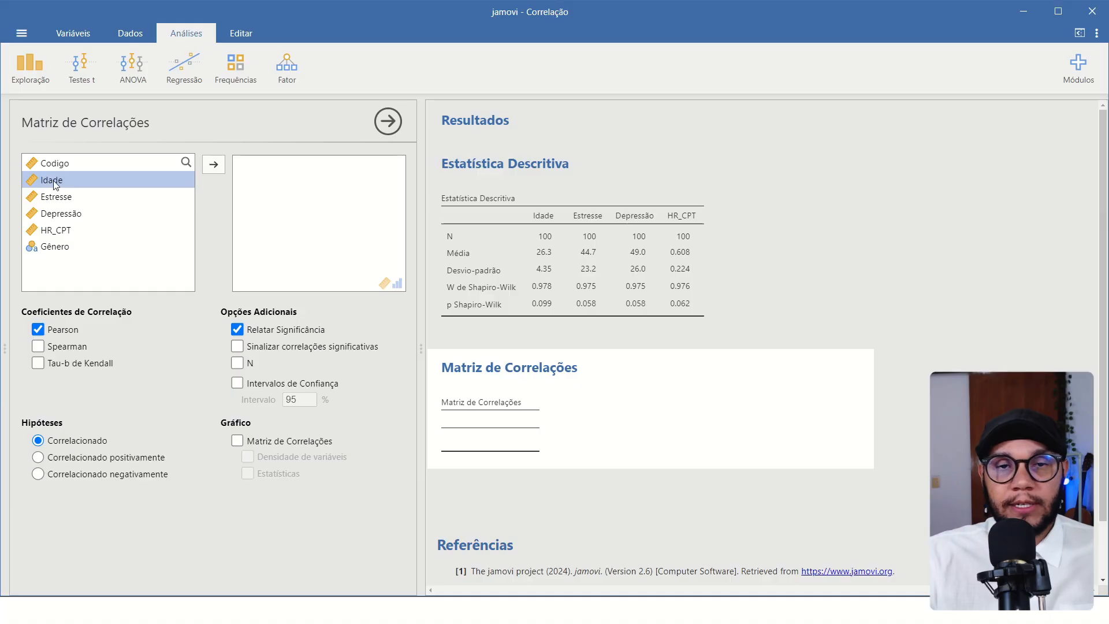
left_click(211, 166)
left_click(210, 166)
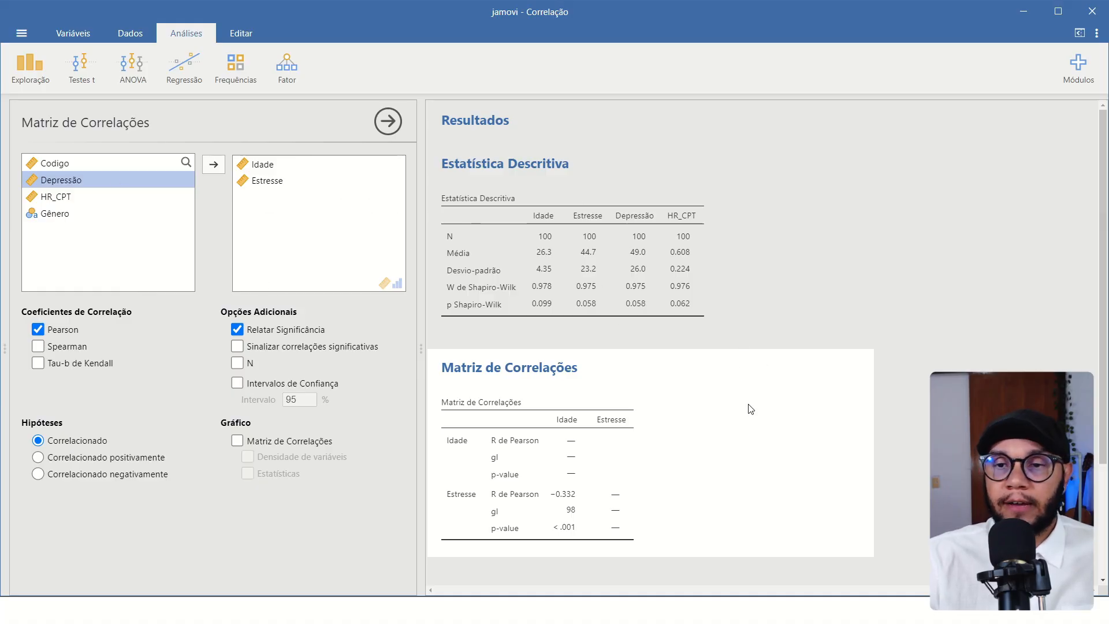
scroll(722, 326, "down", 3)
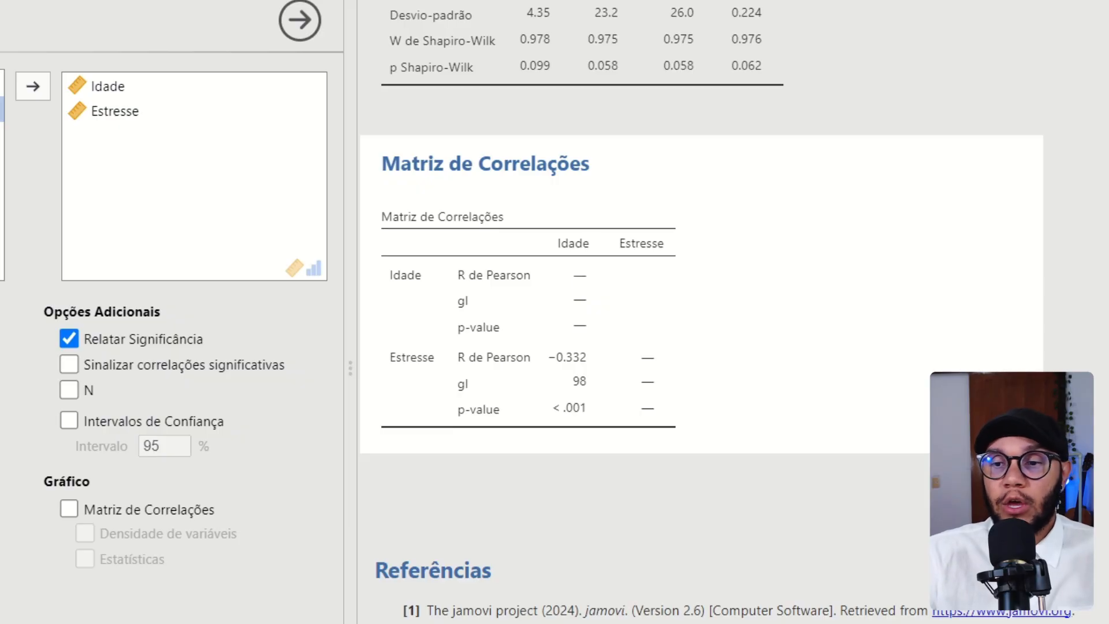
- Switch to the presentation slide on interpreting a correlation and activate its laser pointer
left_click(710, 620)
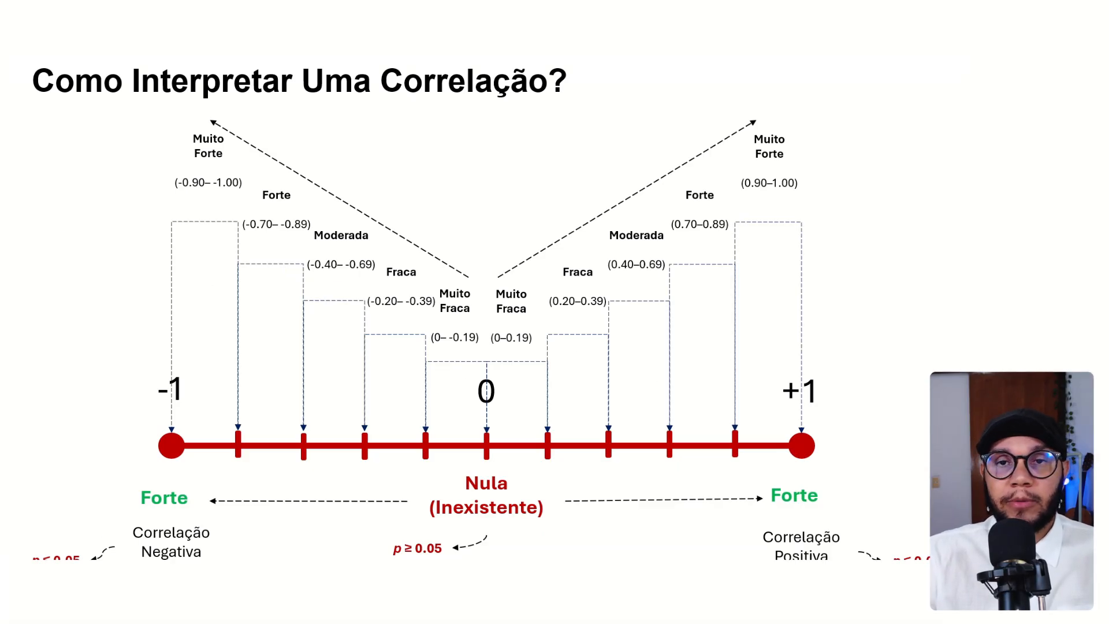
left_click(57, 571)
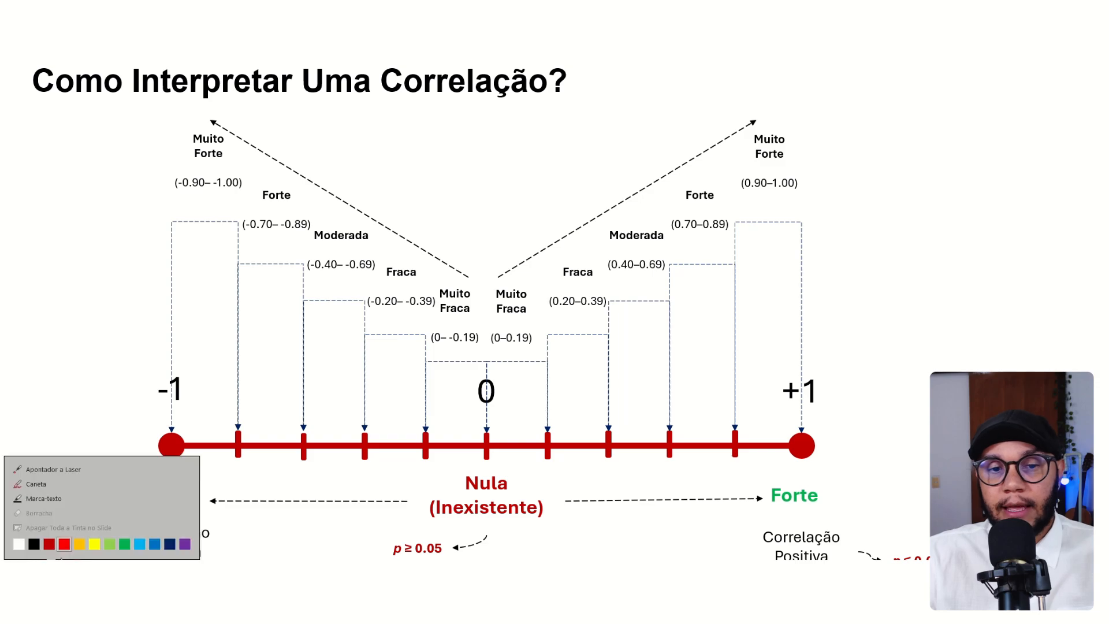
left_click(33, 472)
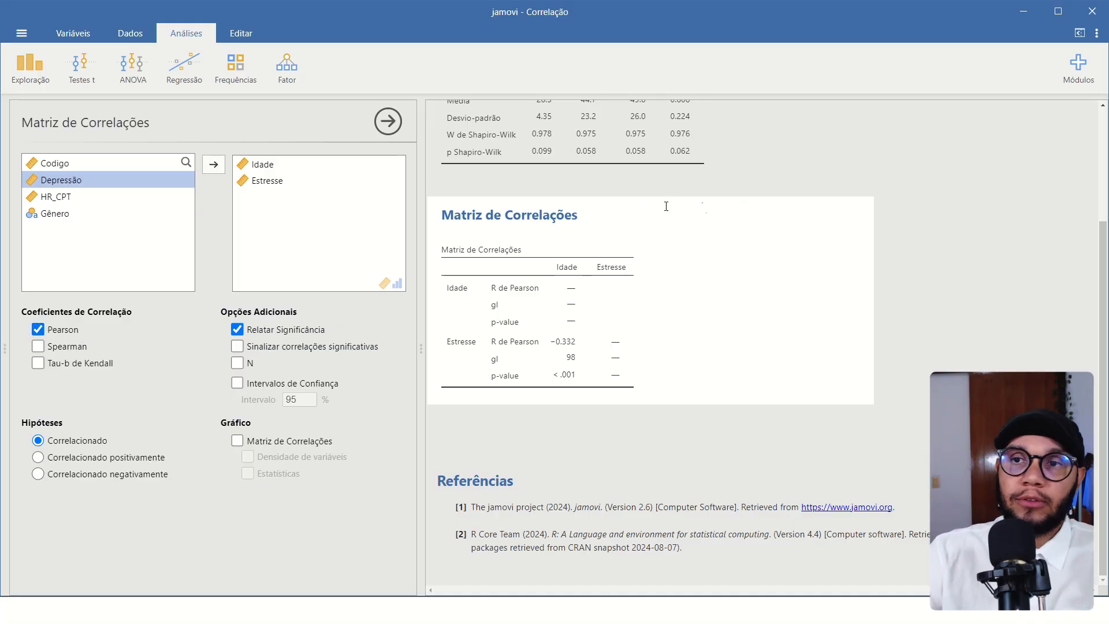
- Try the negative and positive correlation hypotheses for Idade and Estresse, and restore the hypothesis to Correlacionado
scroll(559, 233, "up", 3)
scroll(571, 282, "down", 3)
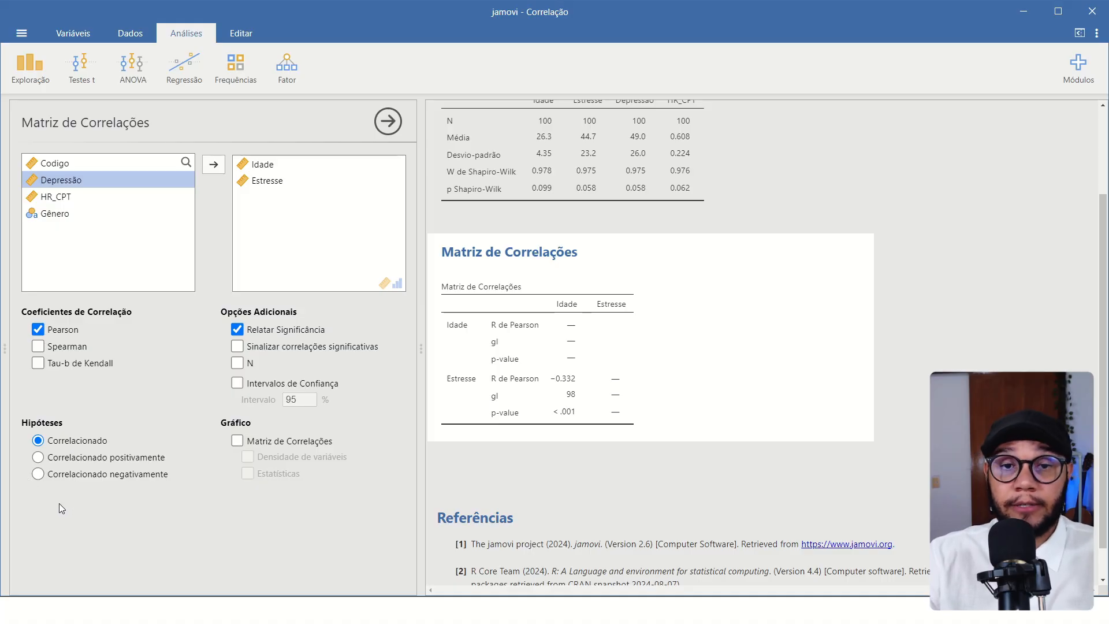
scroll(654, 342, "up", 1)
scroll(656, 347, "up", 2)
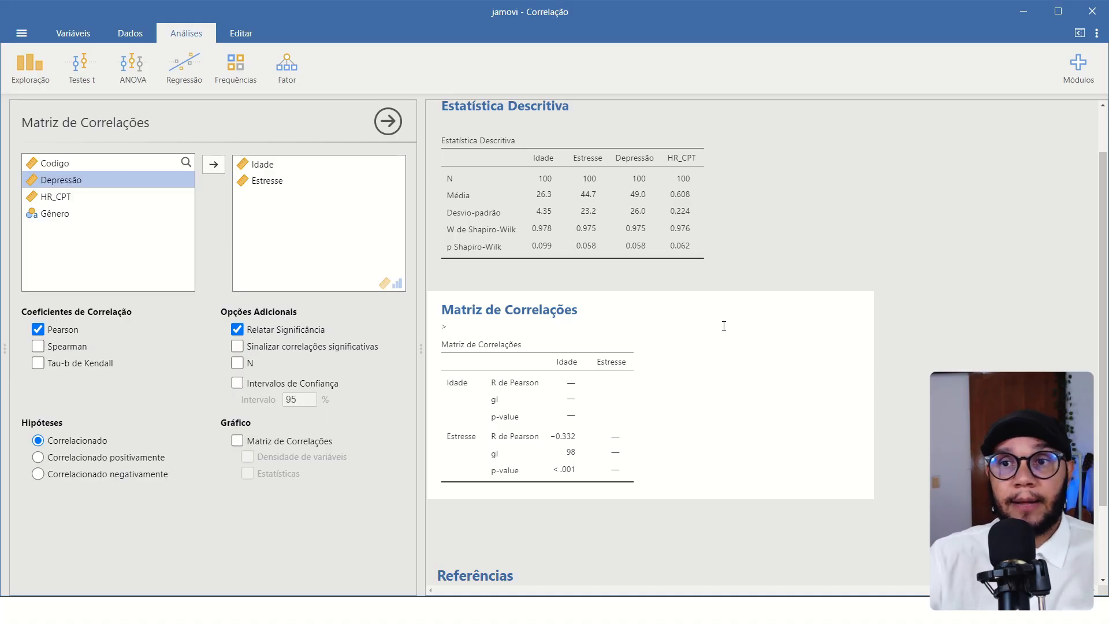
scroll(711, 312, "down", 3)
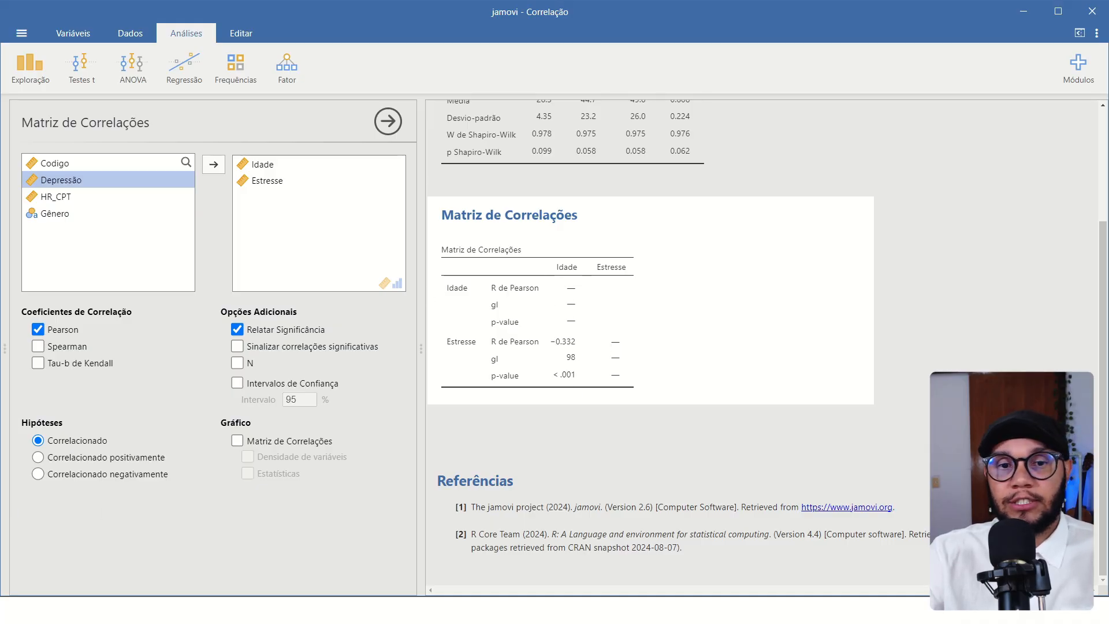
left_click(38, 475)
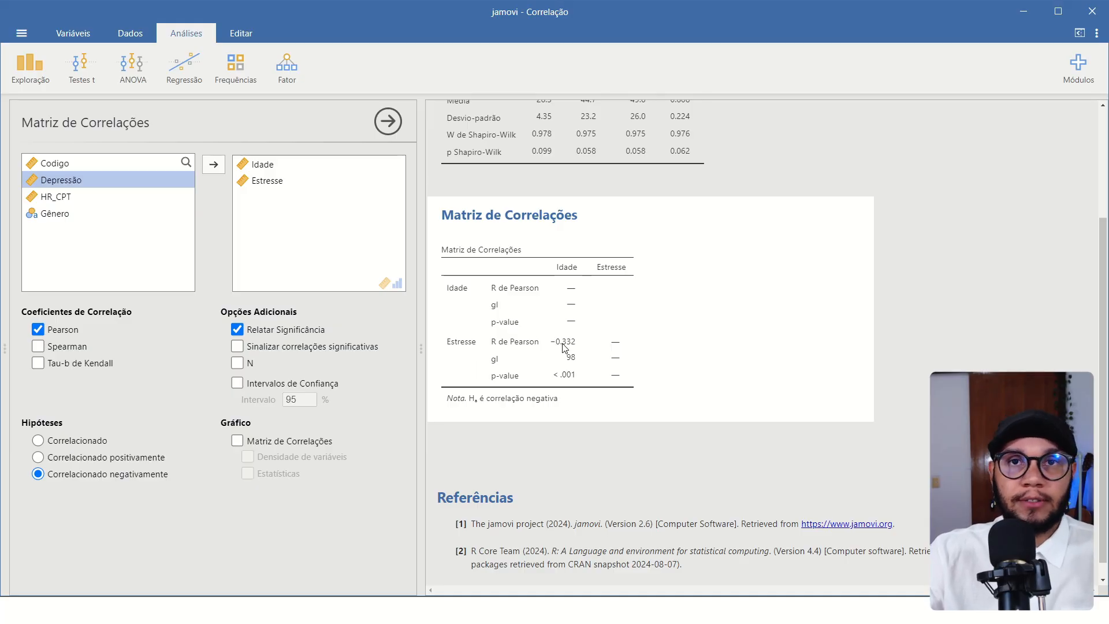
left_click(38, 459)
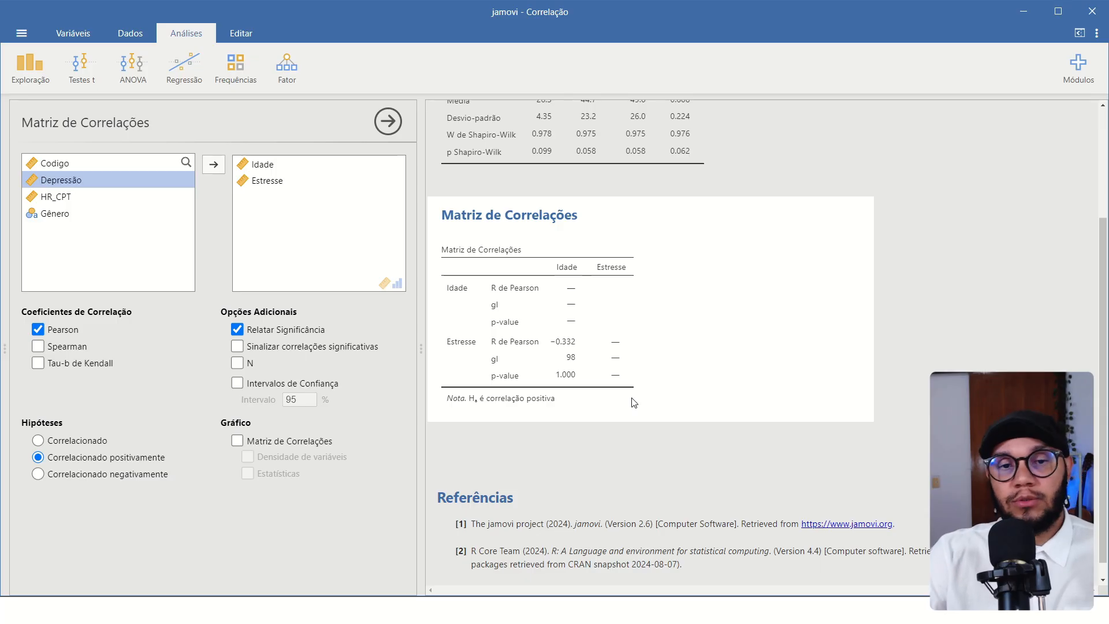
left_click(38, 440)
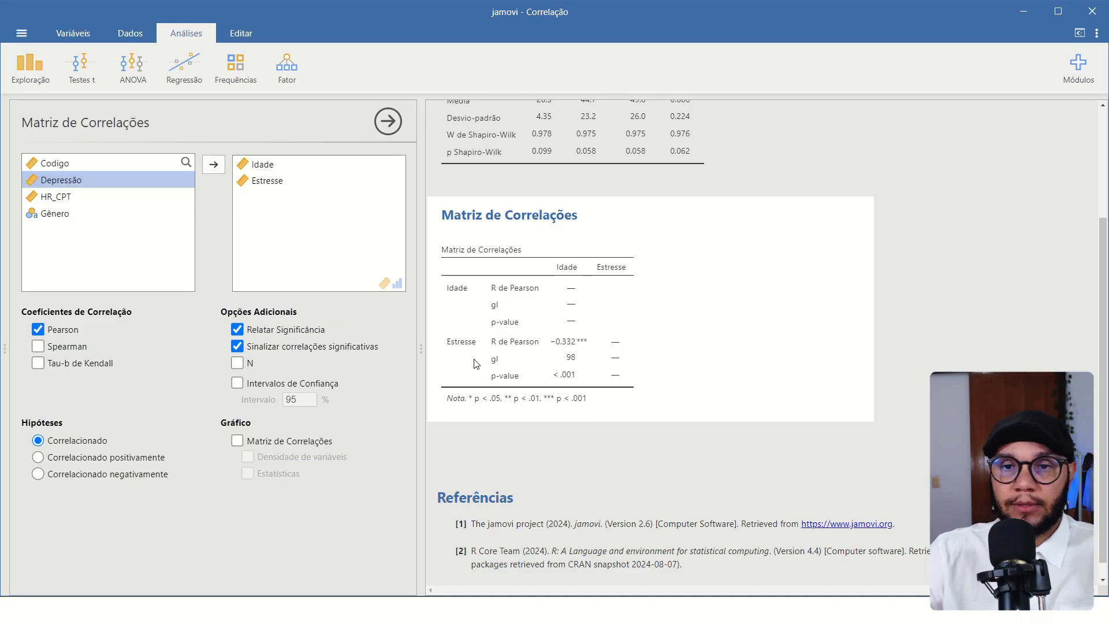
- Flag significant correlations and add N and 95% confidence intervals to the correlation matrix
left_click(237, 363)
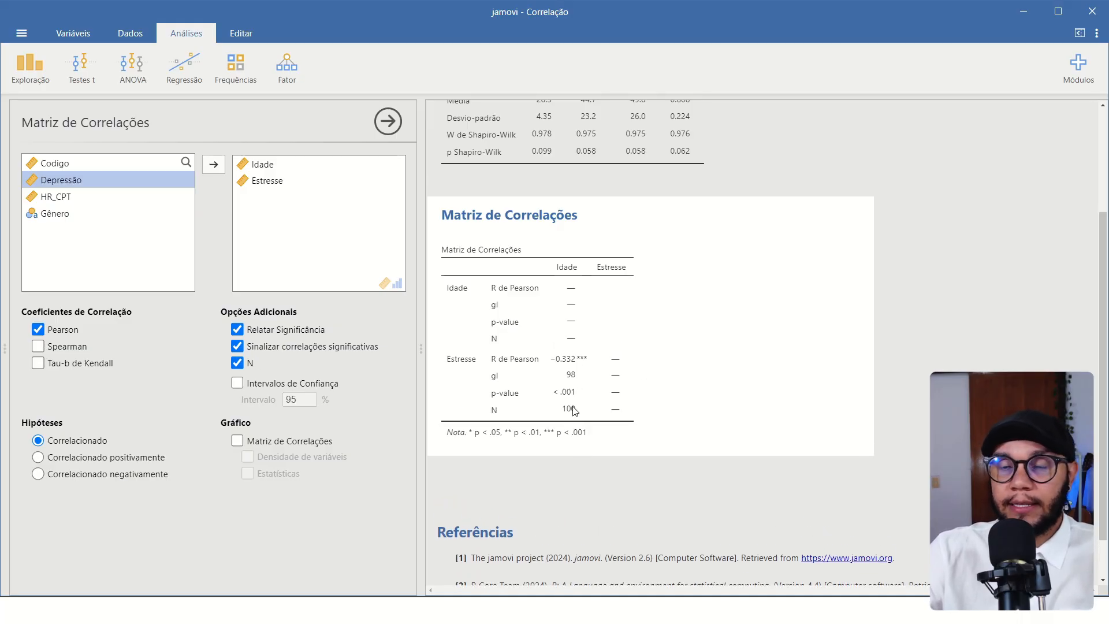
scroll(550, 215, "up", 3)
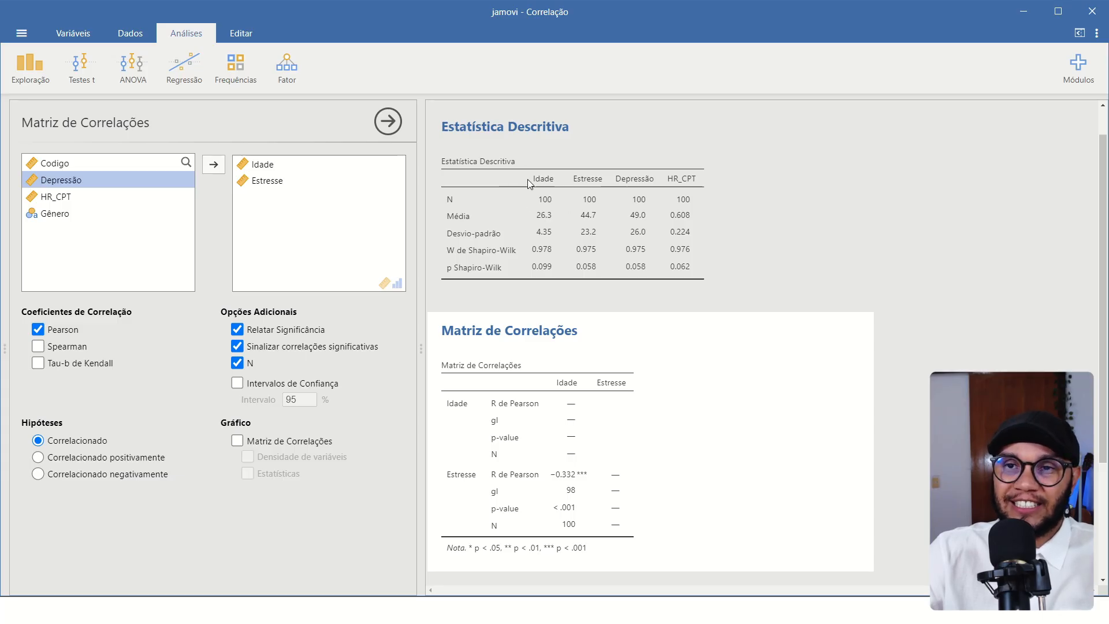
scroll(584, 327, "down", 3)
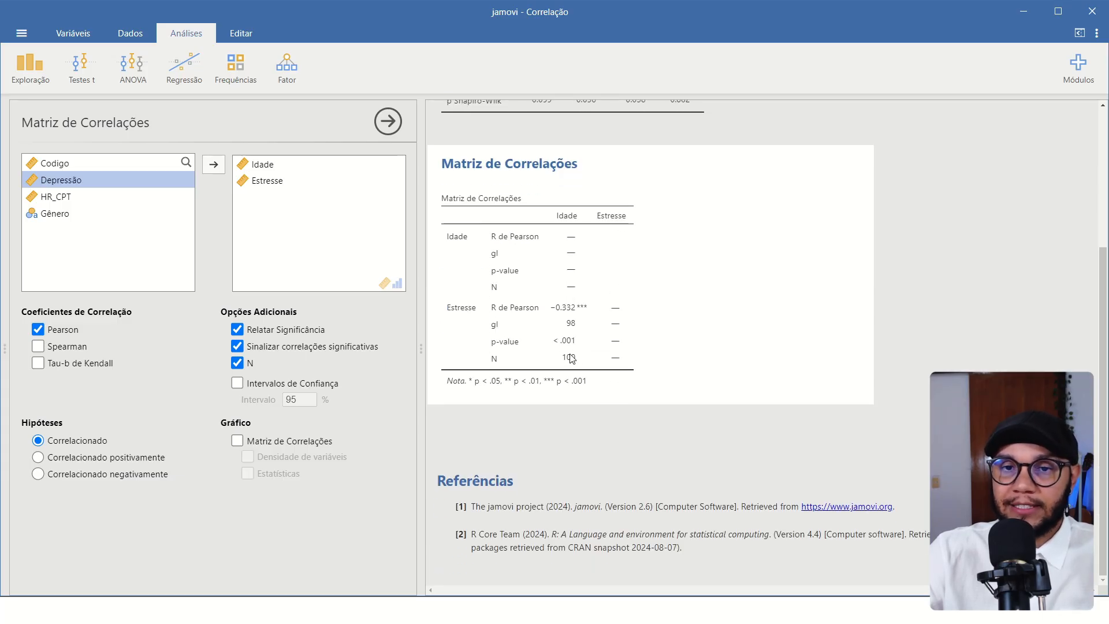
left_click(237, 384)
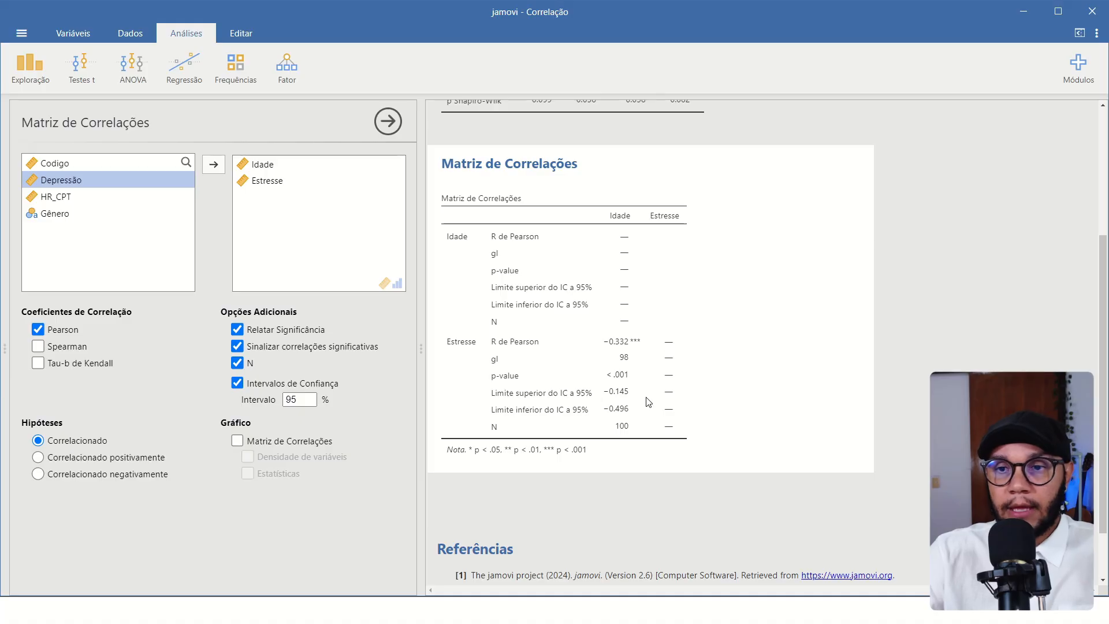
scroll(744, 376, "down", 1)
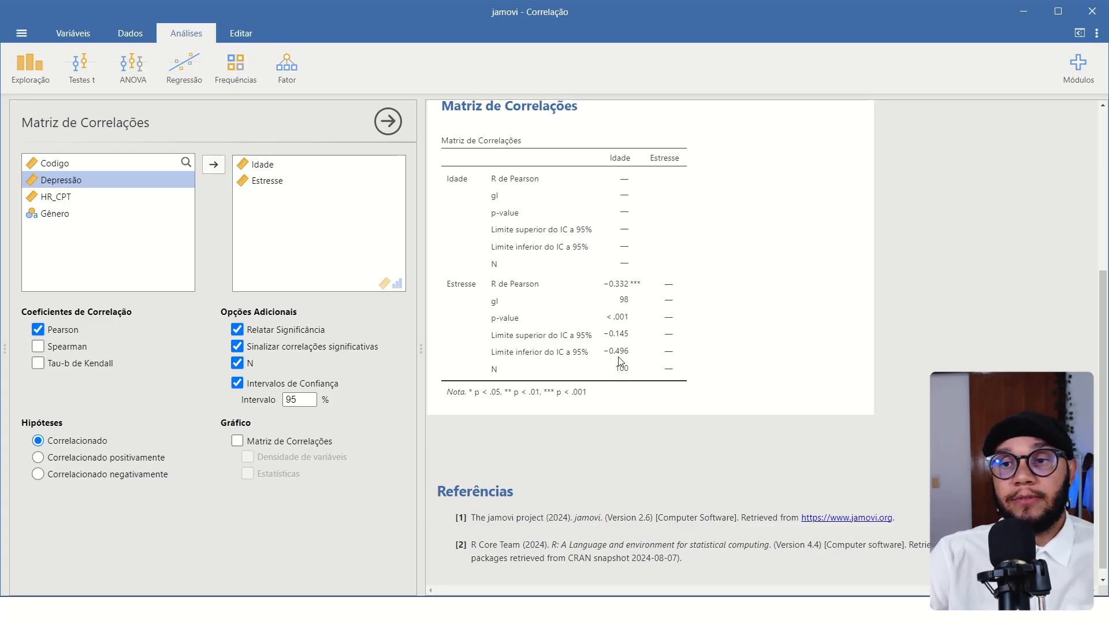
- Switch to the presentation slide on interpreting a correlation to consult the strength ranges
key("alt+Tab")
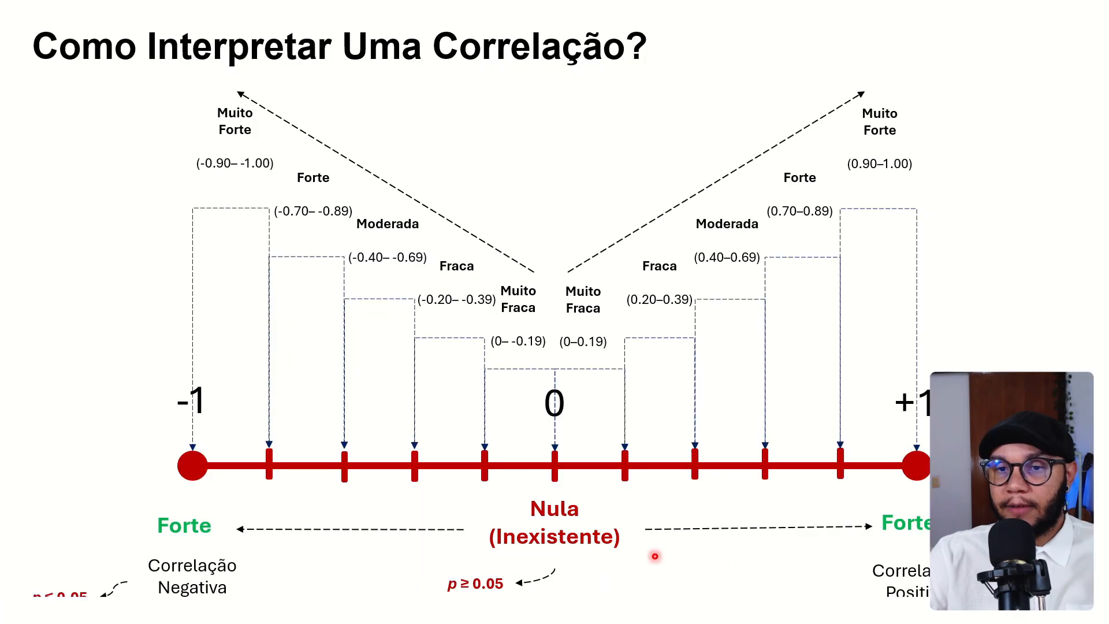
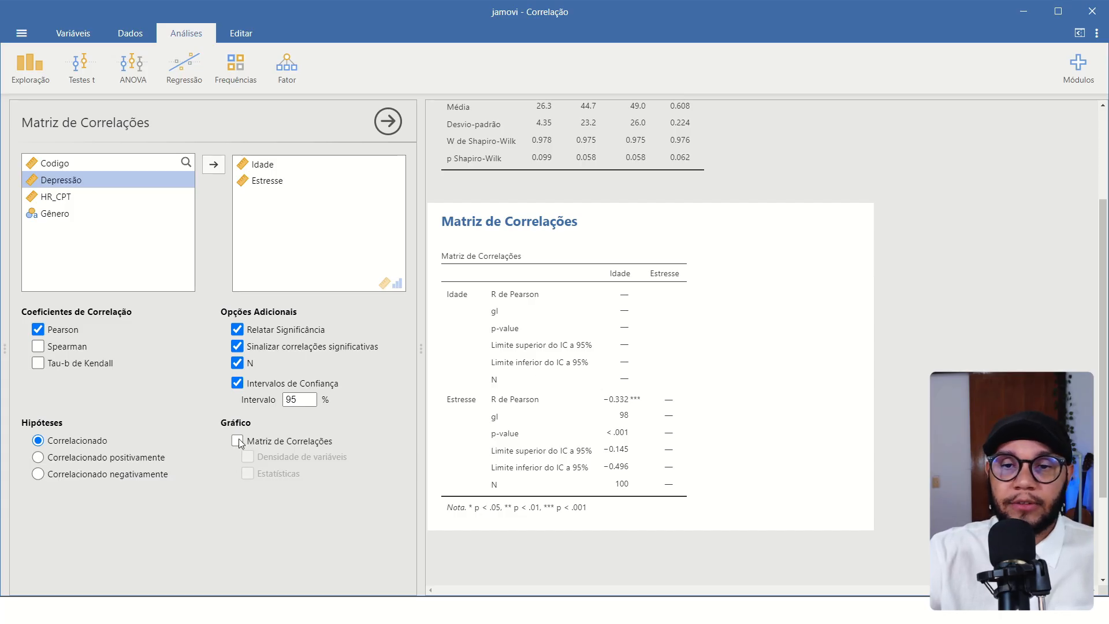
- Add the correlation matrix plot with variable densities and statistics for Idade and Estresse
left_click(237, 440)
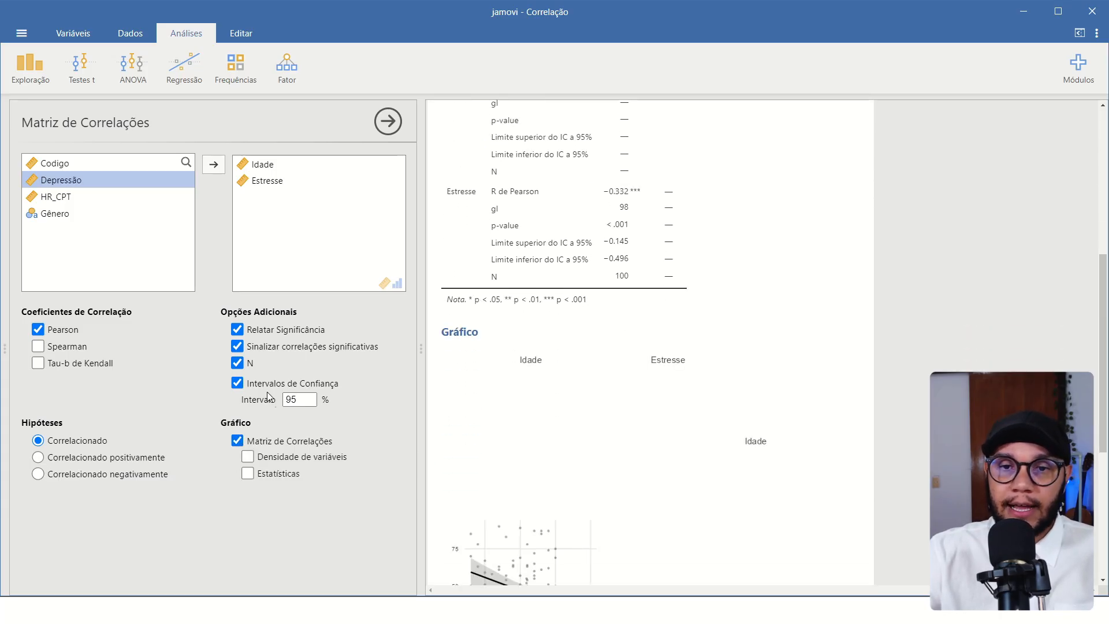
scroll(548, 346, "down", 5)
scroll(505, 330, "up", 1)
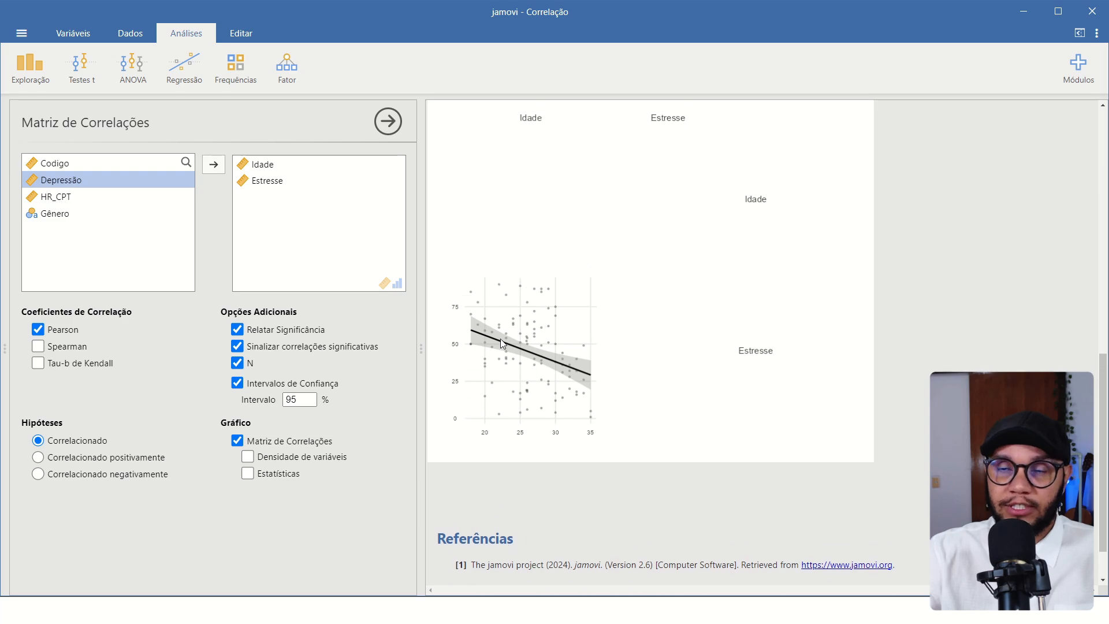
scroll(514, 361, "up", 1)
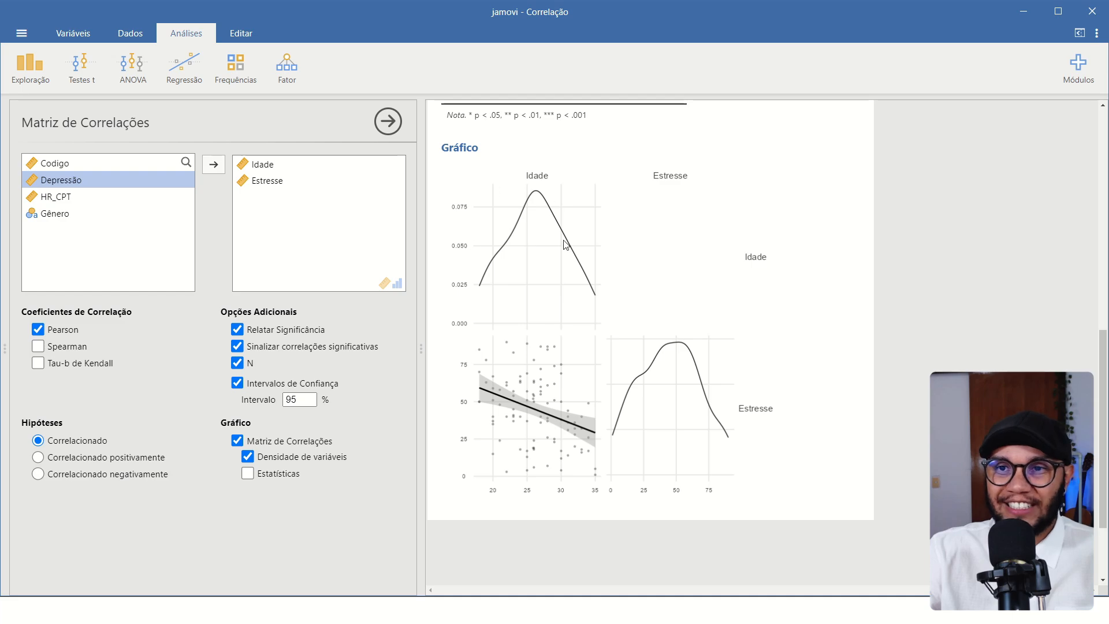
left_click(246, 476)
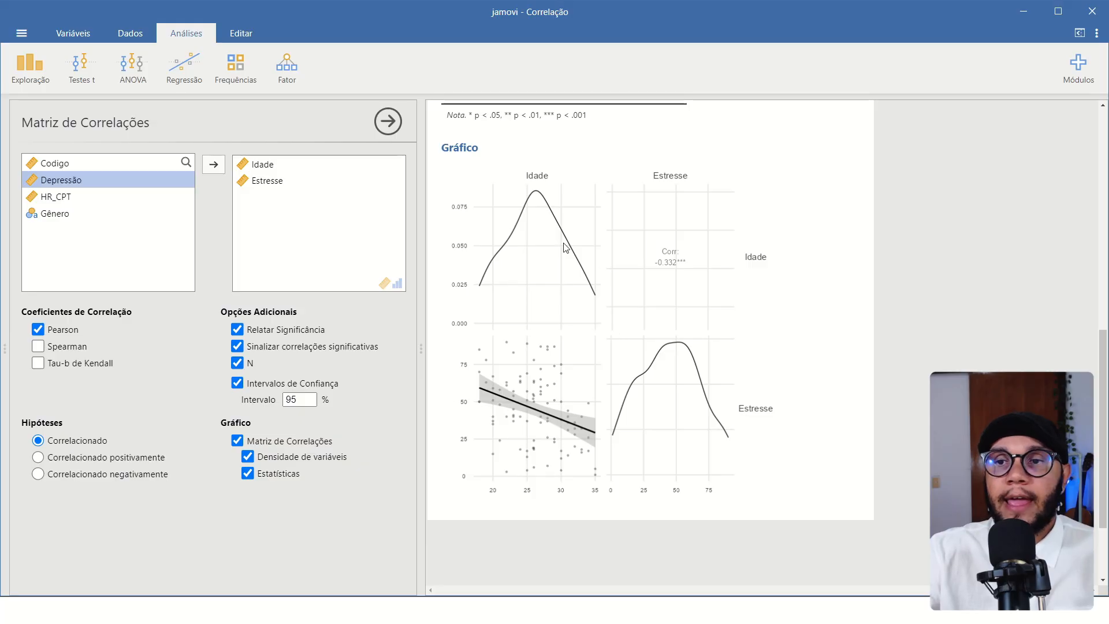
- Examine the correlation table together with the density curves, scatter plot and coefficient for Idade and Estresse
scroll(539, 279, "up", 2)
scroll(559, 322, "down", 2)
scroll(574, 338, "up", 2)
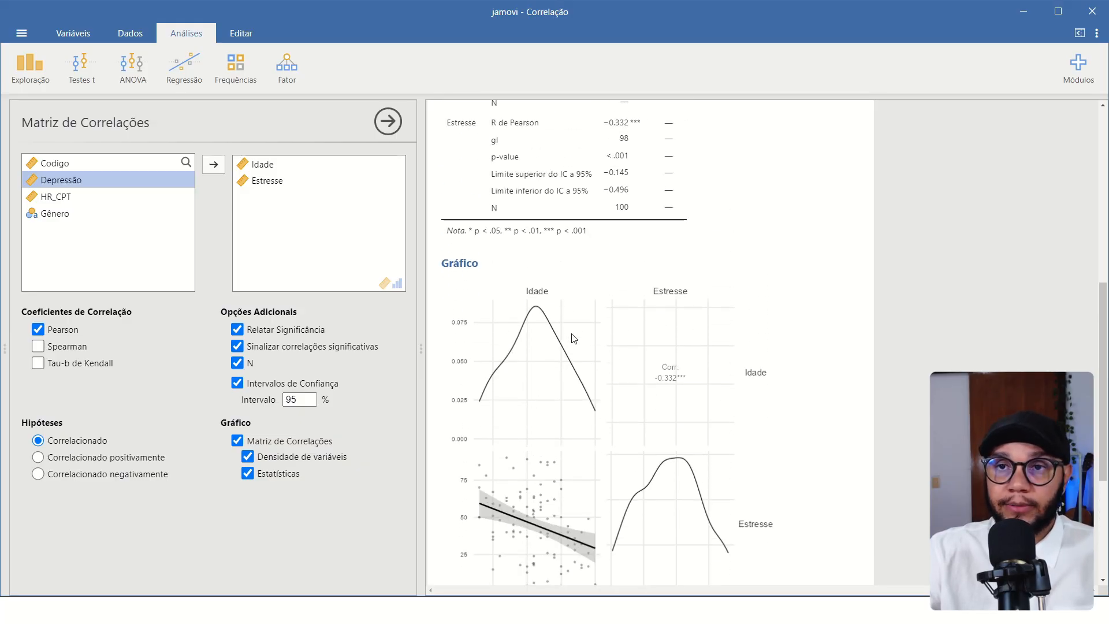
scroll(574, 338, "down", 1)
scroll(574, 338, "down", 1)
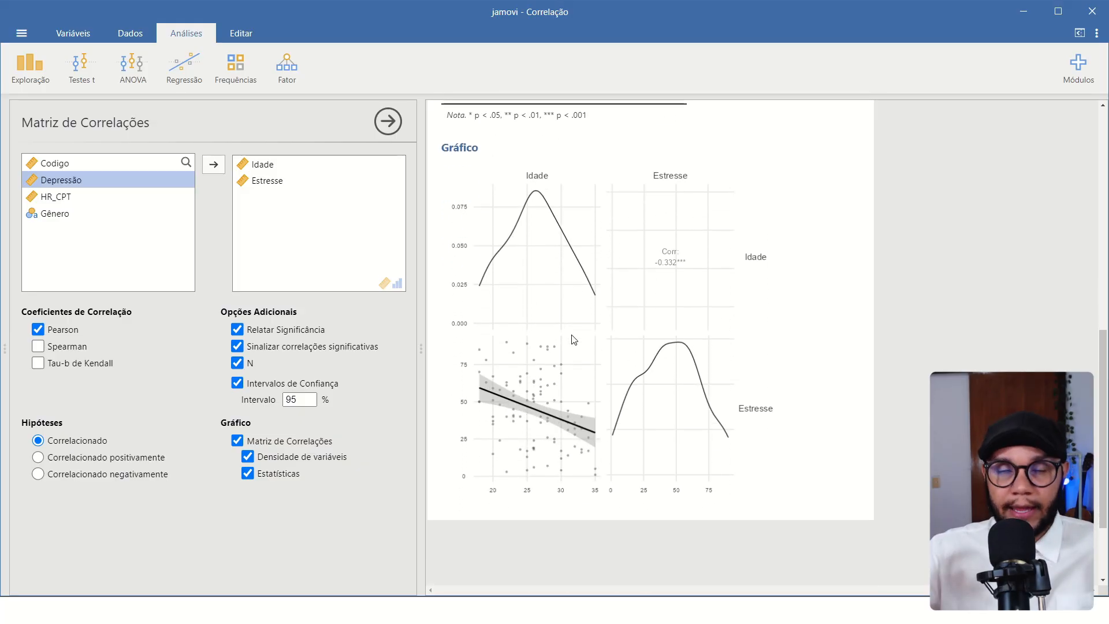
scroll(573, 340, "up", 6)
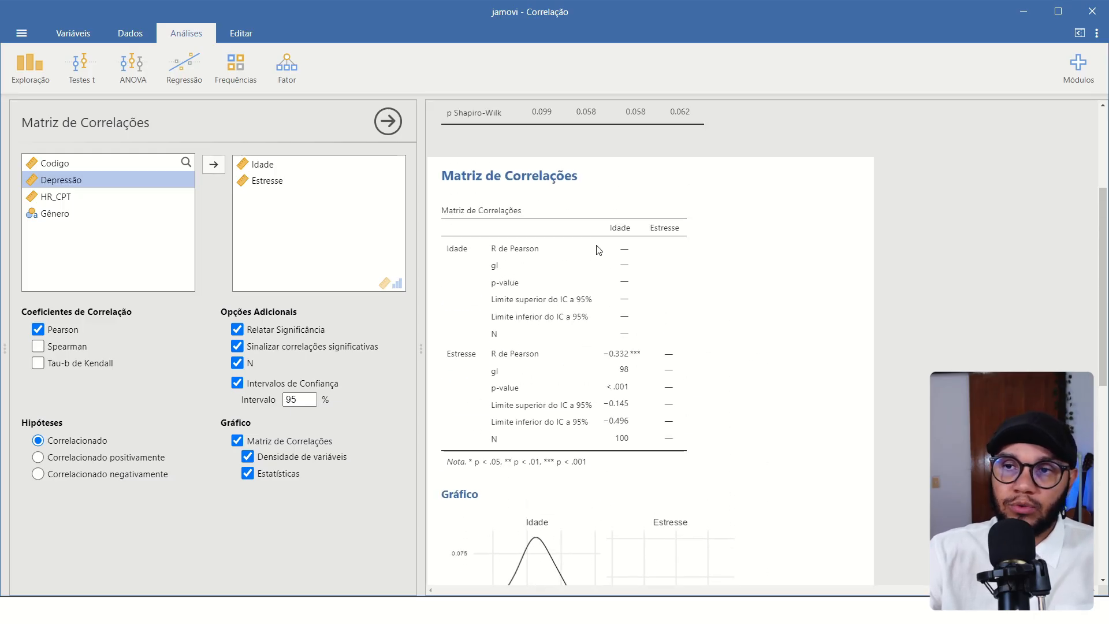
scroll(589, 277, "down", 7)
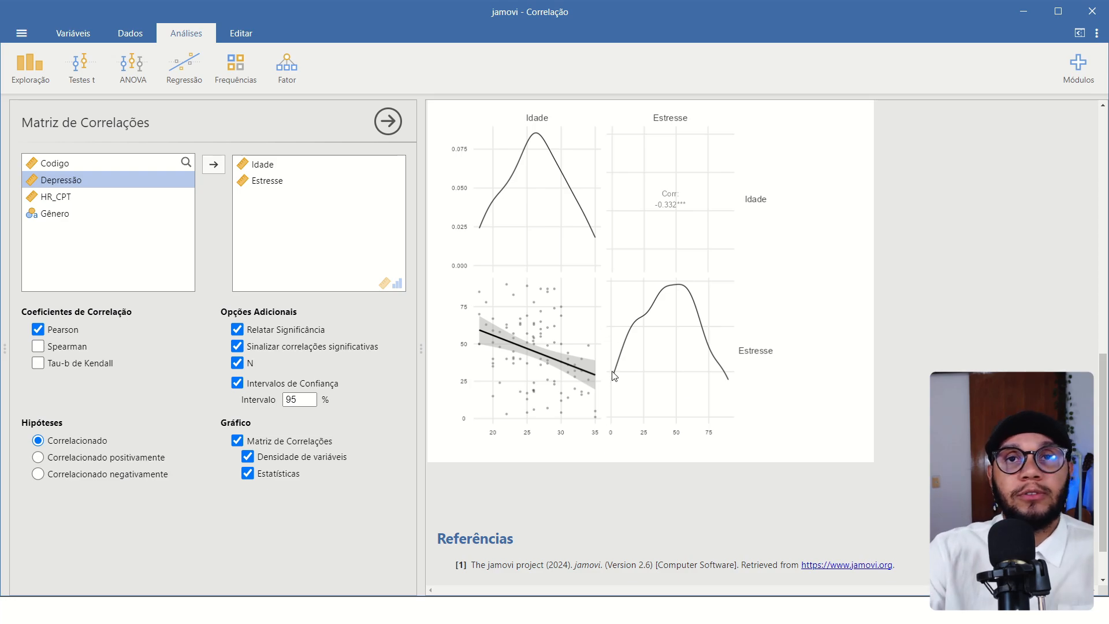
scroll(570, 298, "up", 3)
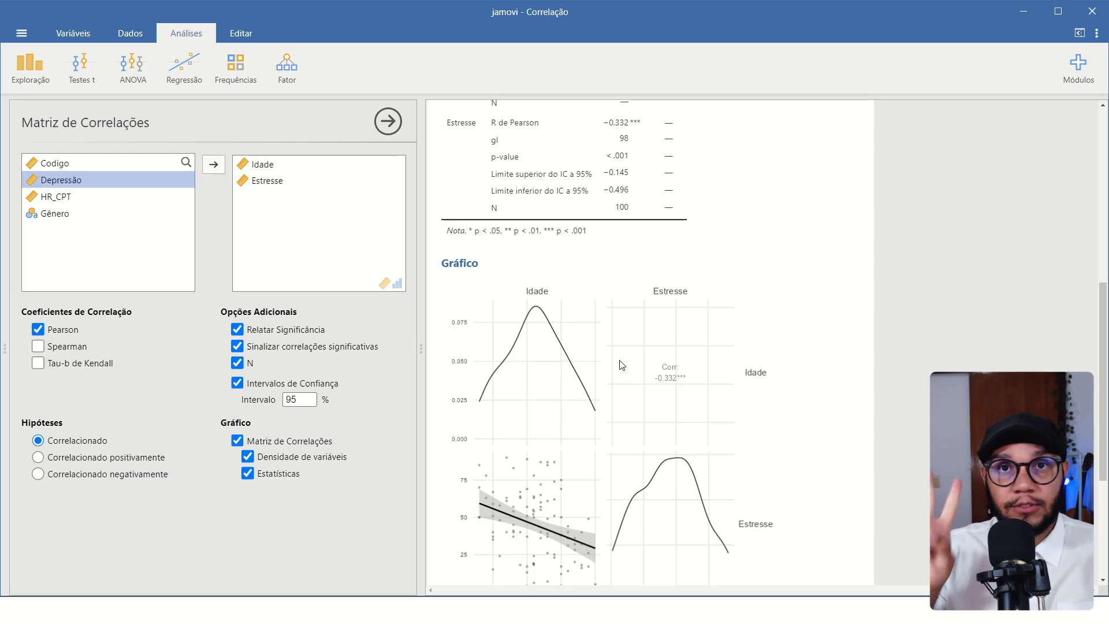
scroll(621, 365, "down", 3)
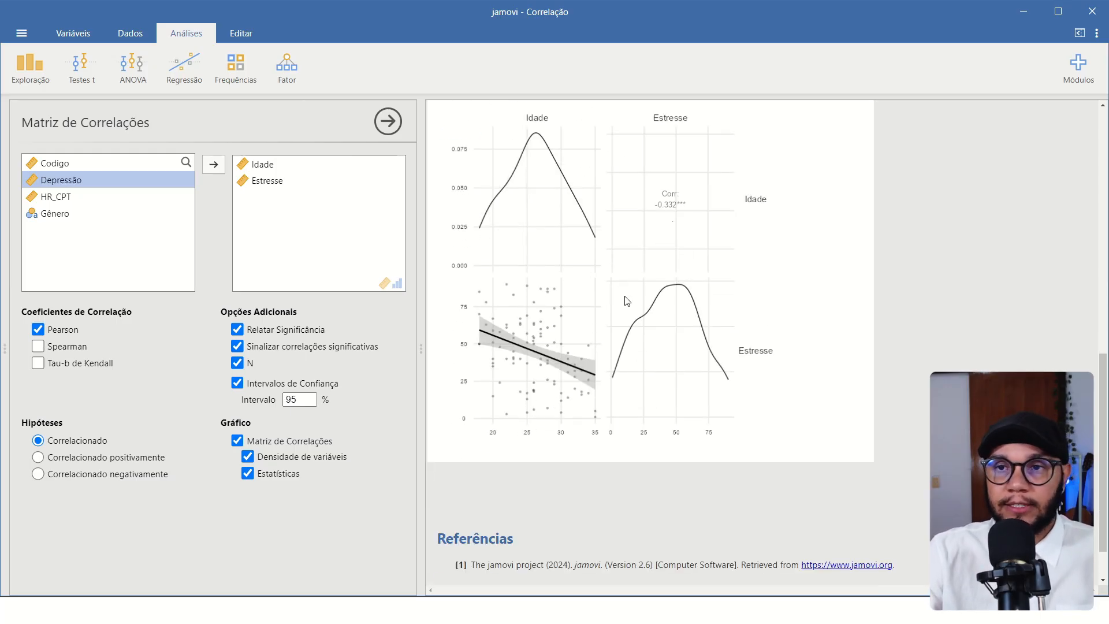
scroll(608, 182, "up", 1)
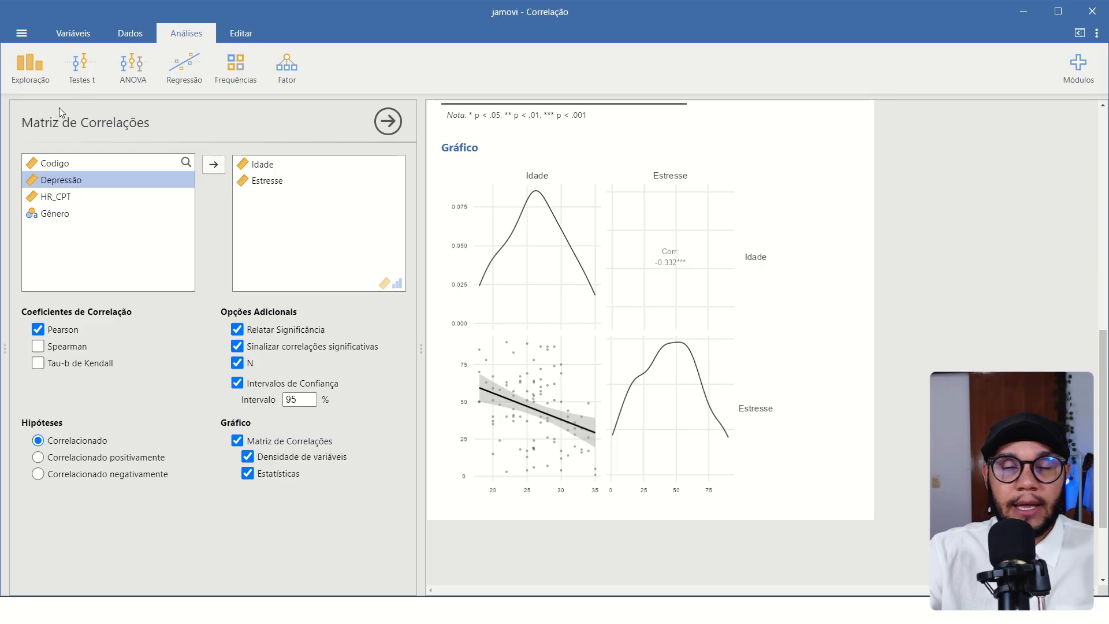
- Create a scatter plot with Idade on the X axis and Estresse on the Y axis
left_click(23, 71)
left_click(61, 144)
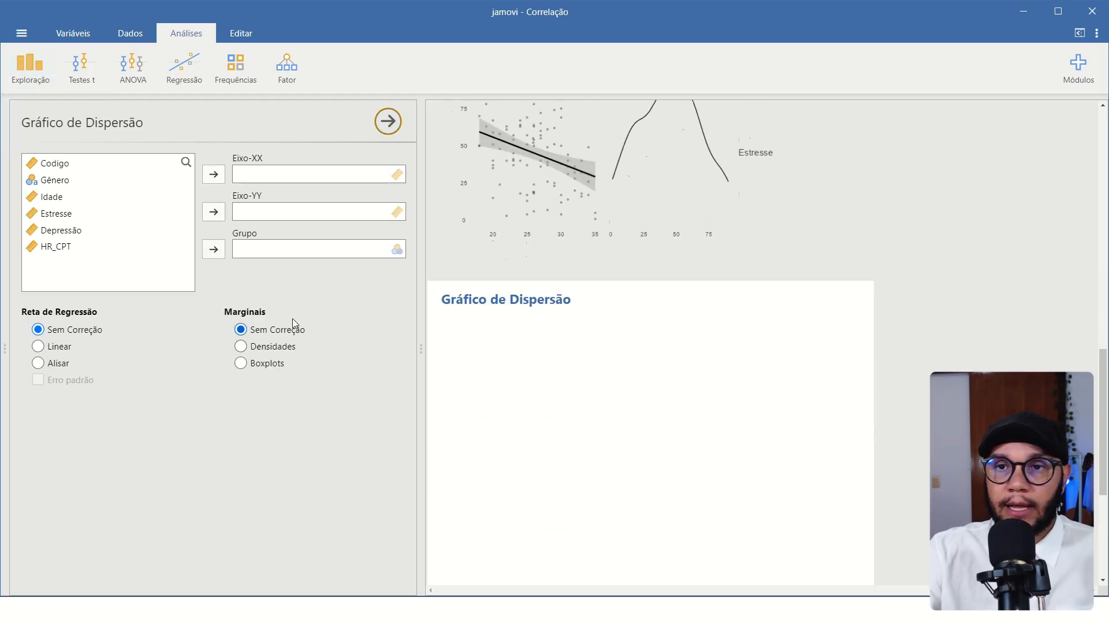
left_click(55, 197)
left_click(214, 174)
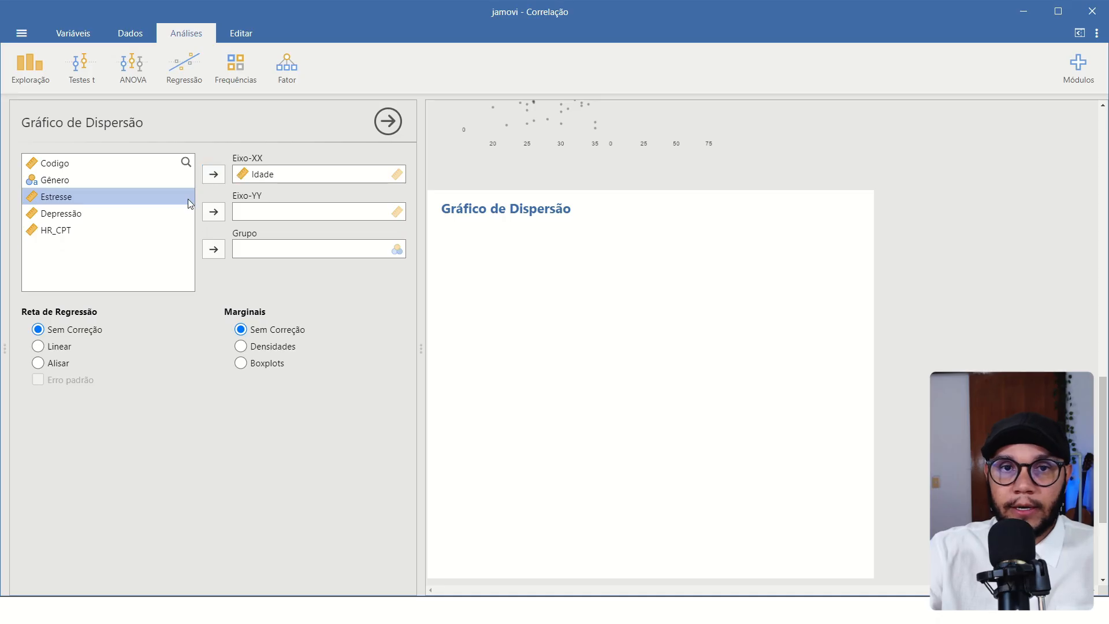
left_click(214, 212)
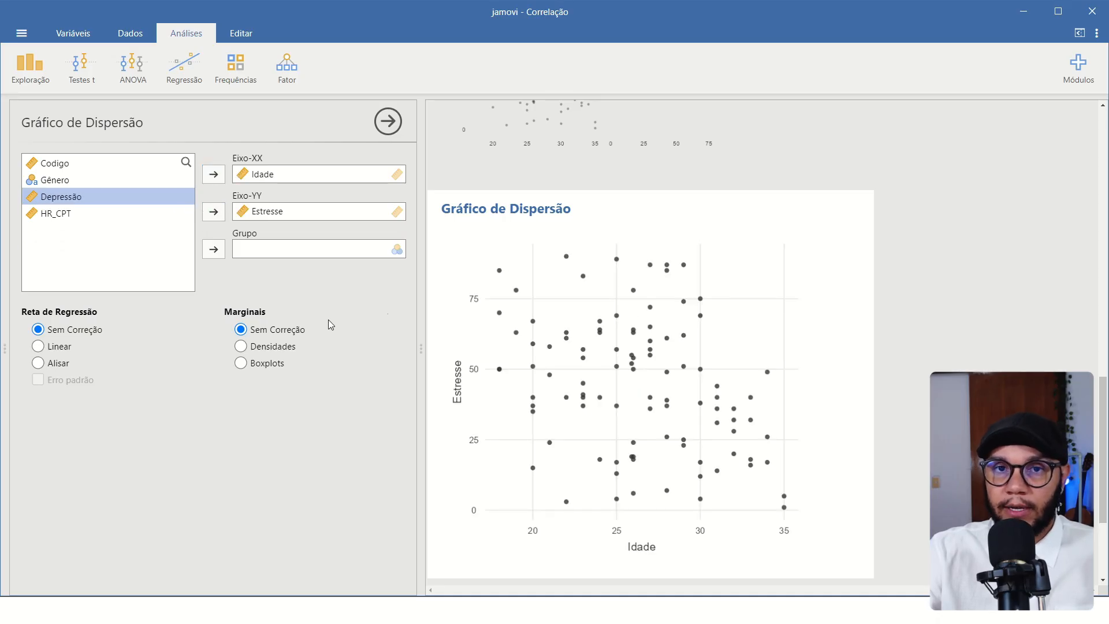
scroll(494, 231, "down", 1)
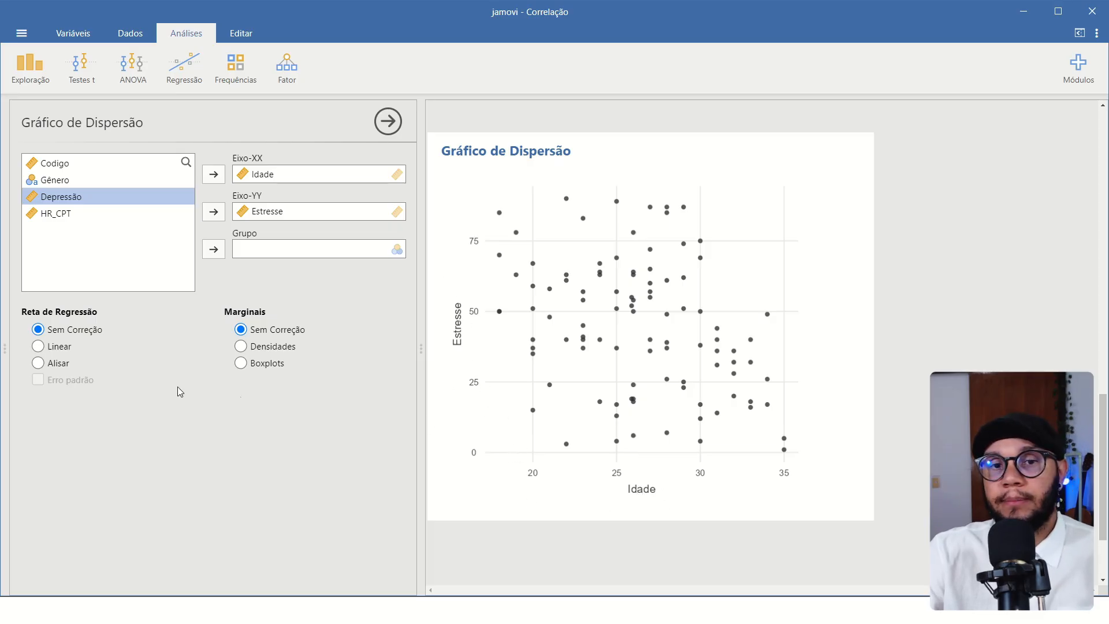
- Add a linear regression line with its standard error to the scatter plot of Idade and Estresse
left_click(38, 346)
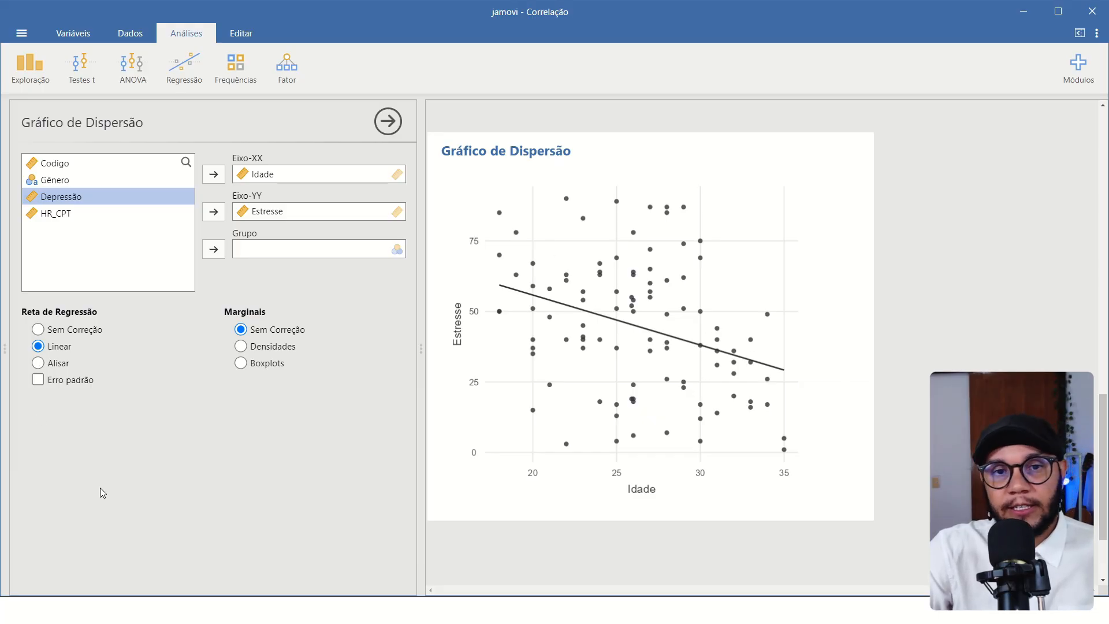
left_click(38, 381)
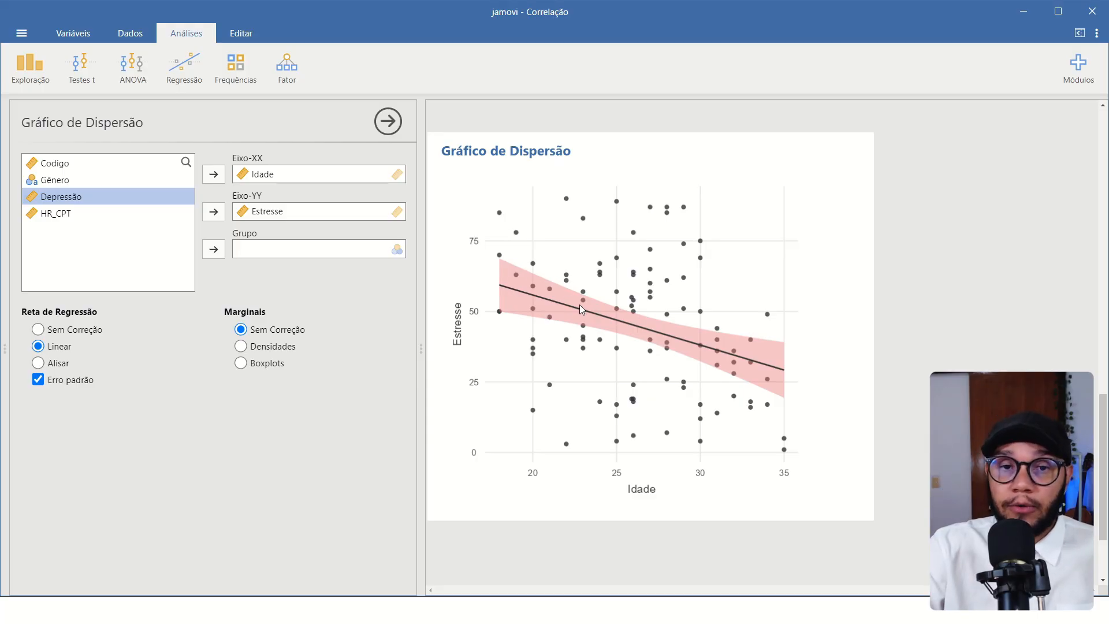
scroll(657, 360, "up", 2)
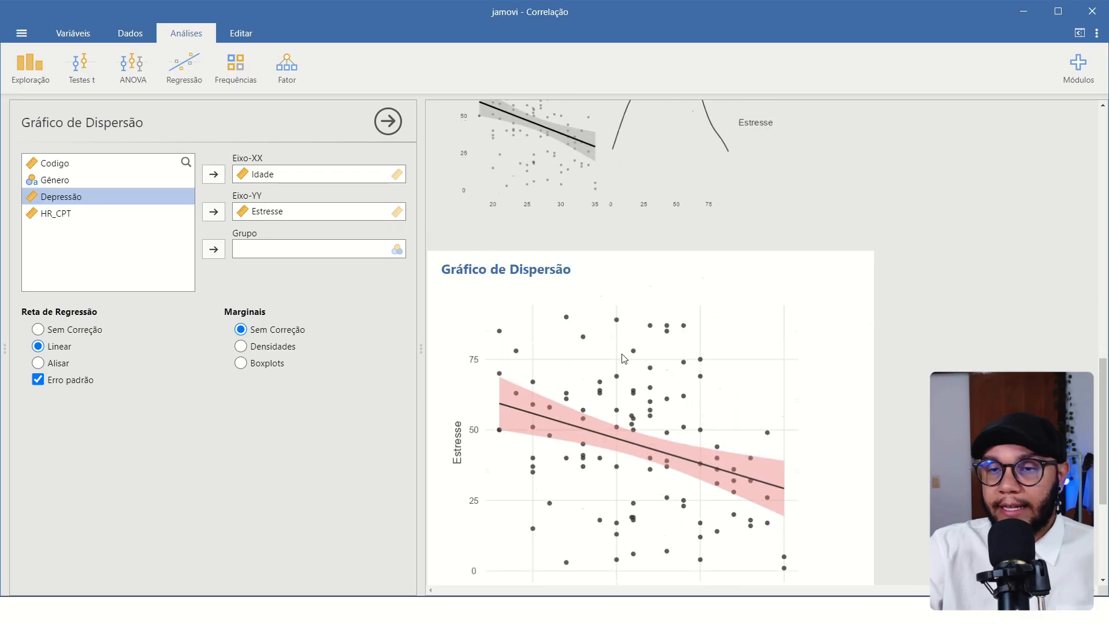
scroll(518, 234, "down", 3)
scroll(664, 347, "up", 2)
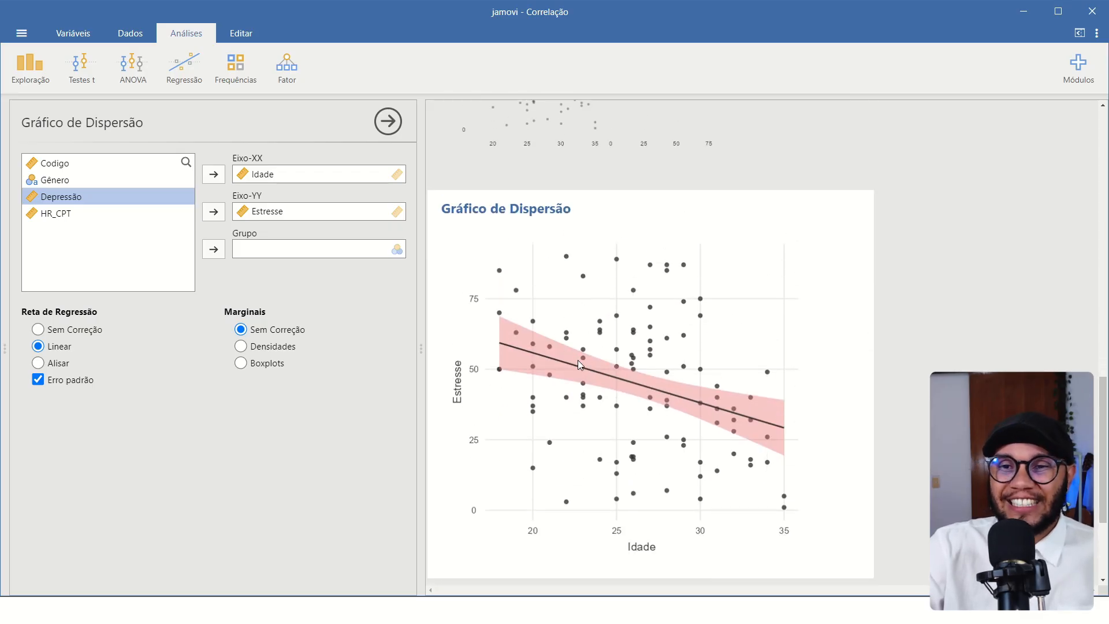
- Add a note under Matriz de Correlações on Idade's Pearson correlations, reporting a weak positive one with Estresse: r = -0.33, IC95% [-0.14; -0.49], p < 0.001
scroll(504, 238, "up", 7)
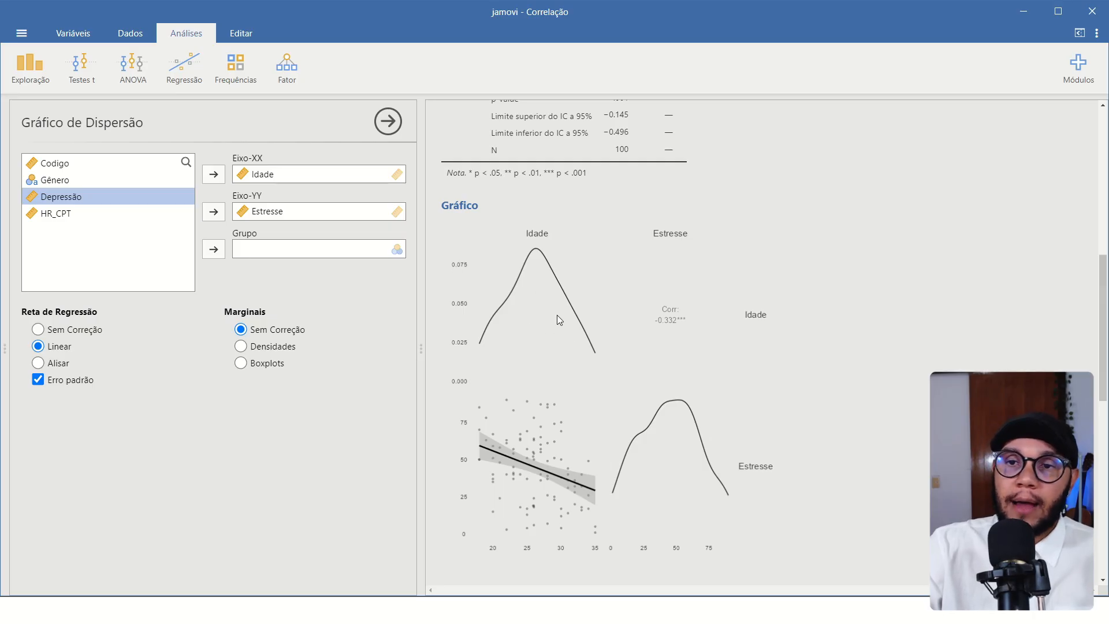
scroll(556, 320, "up", 10)
left_click(598, 470)
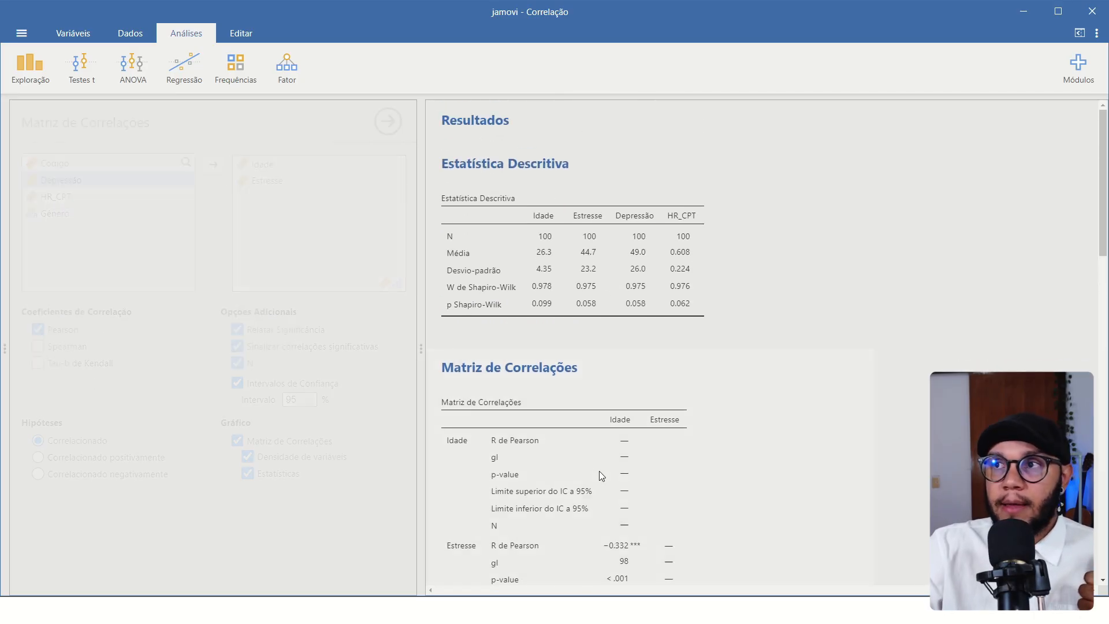
scroll(621, 427, "down", 2)
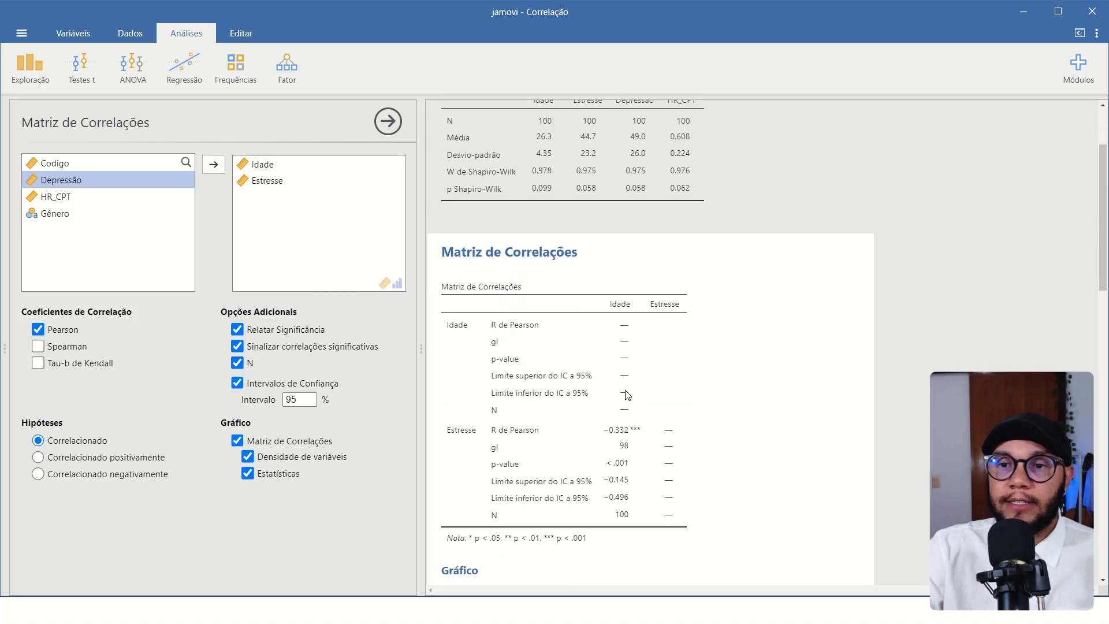
scroll(627, 395, "down", 2)
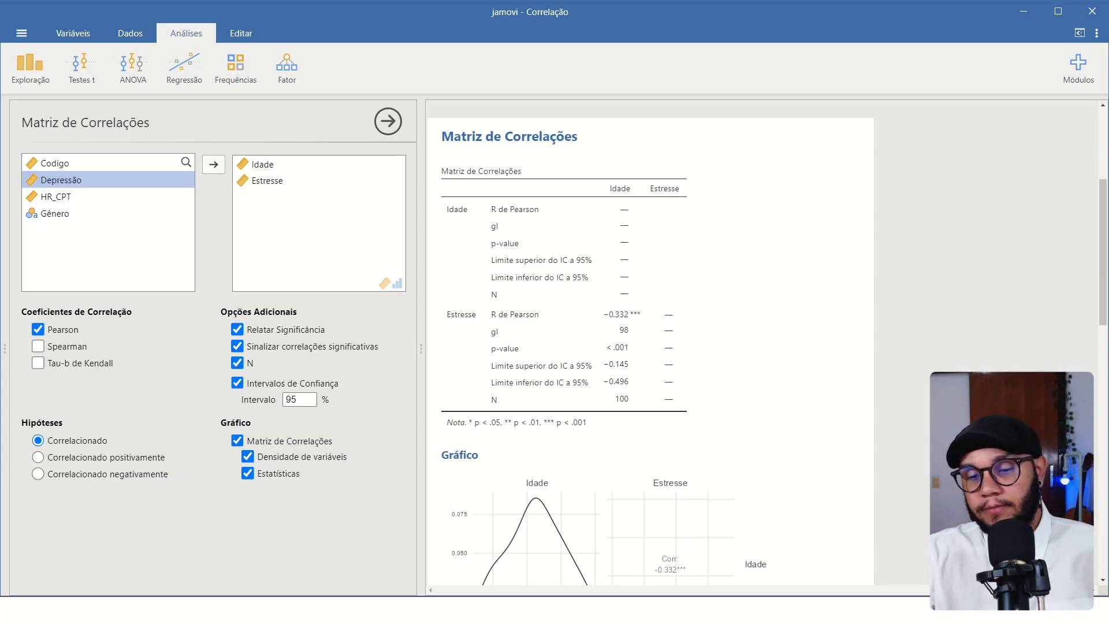
left_click(464, 151)
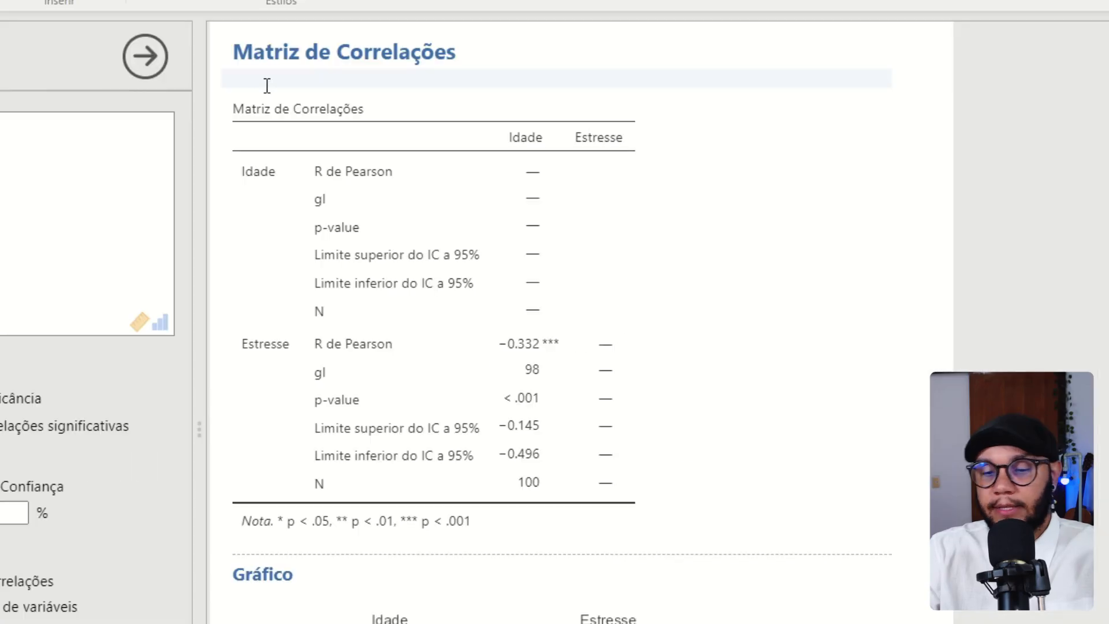
type("Foi criada uma matriz de correlação de Pearson para verificar a relação entre a variável Idade e o nível de Estresse, Depressão e a Taxa de Acerto no Continuos Performance Test (CPT). Foi verificada uma correlação fraca positiva entre a Idade e o Estresse, r = -0.33, IC95% [-0.14; -0.49], p < 0.001")
left_click(335, 109)
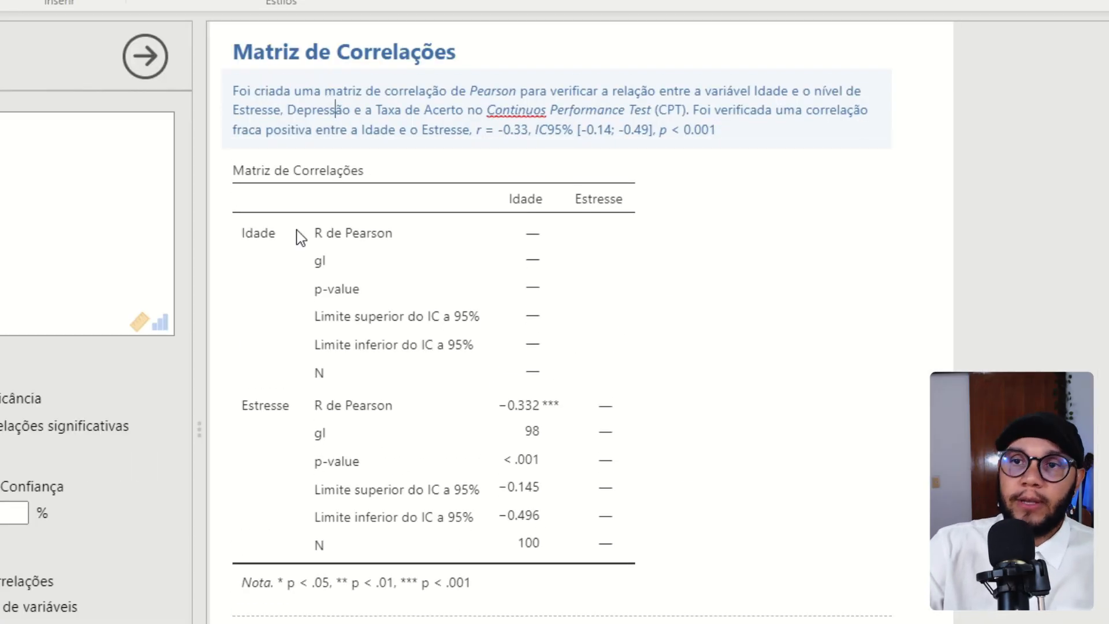
left_click(616, 92)
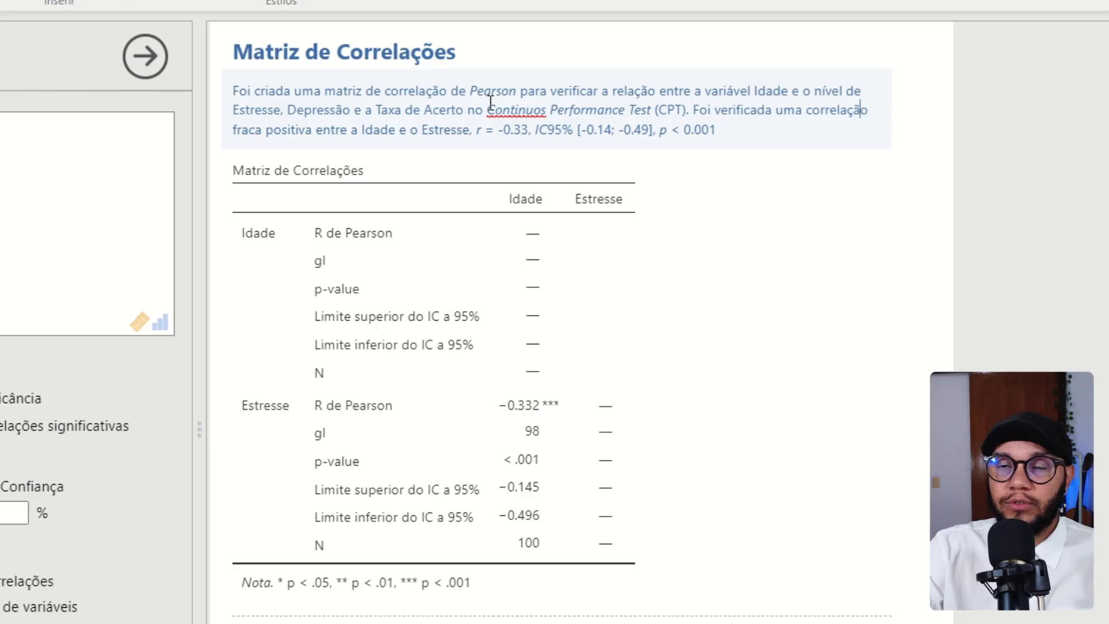
- Remove the mention of Depressão and the Taxa de Acerto no CPT from the note, ending its first sentence after Estresse
left_click_drag(288, 110, 691, 109)
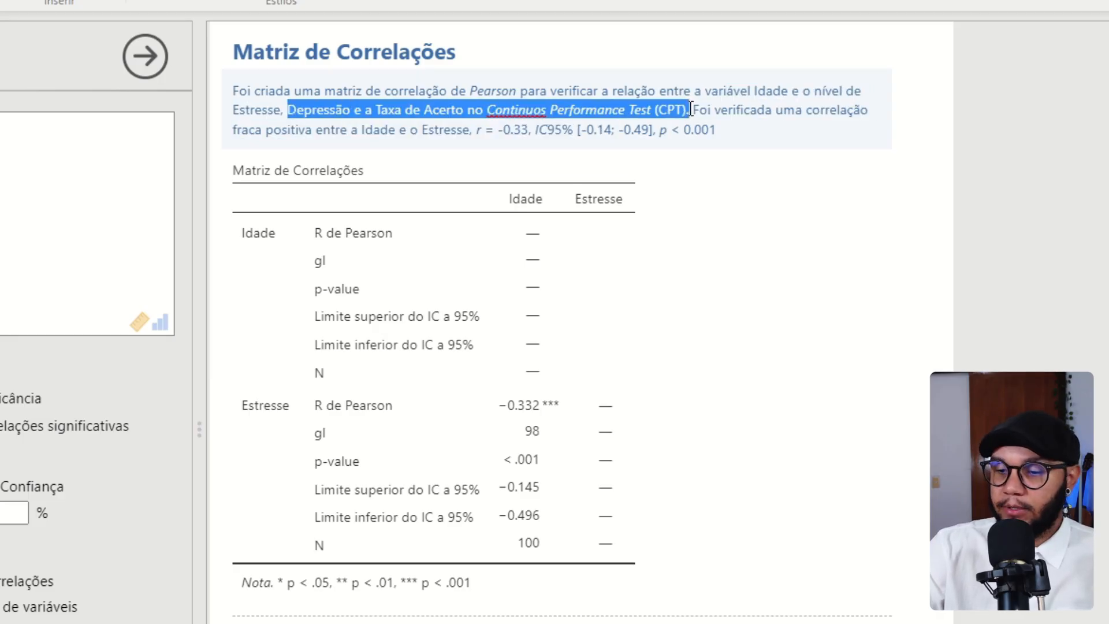
key("BackSpace")
key("BackSpace")
key("BackSpace")
type(".")
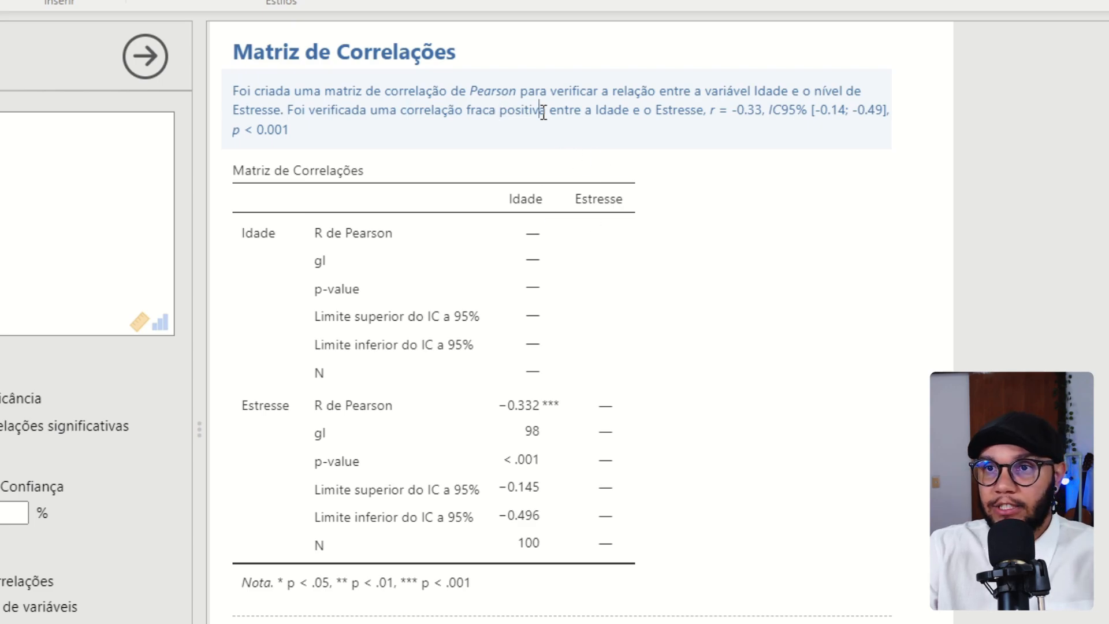
- Reword the note's second sentence to describe the weak correlation between Idade and Estresse as negative
left_click_drag(545, 113, 501, 110)
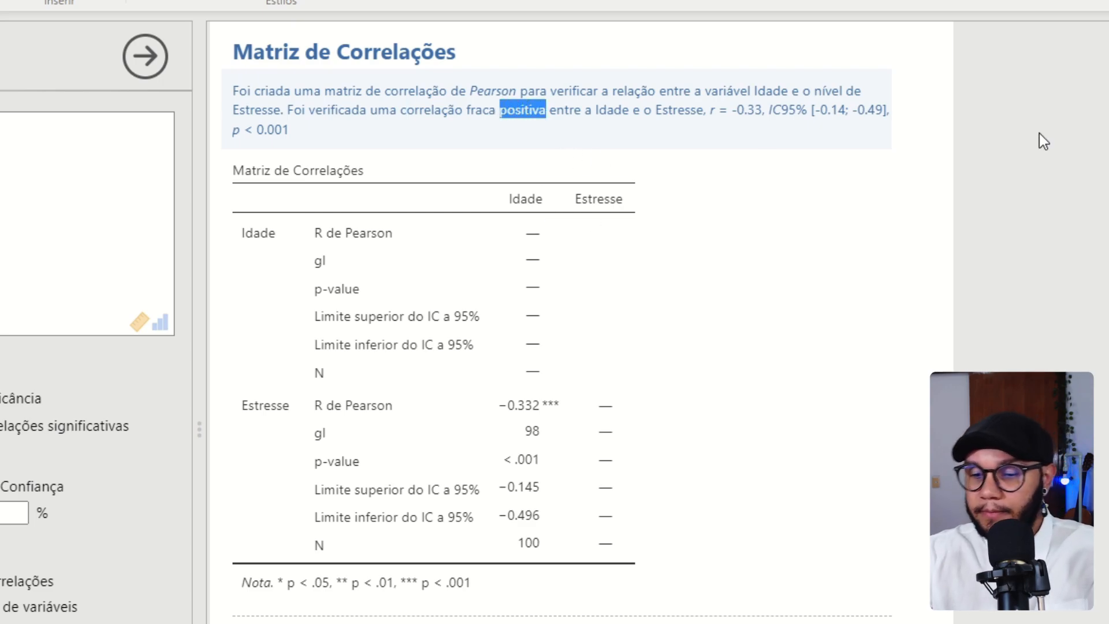
type("negatyi")
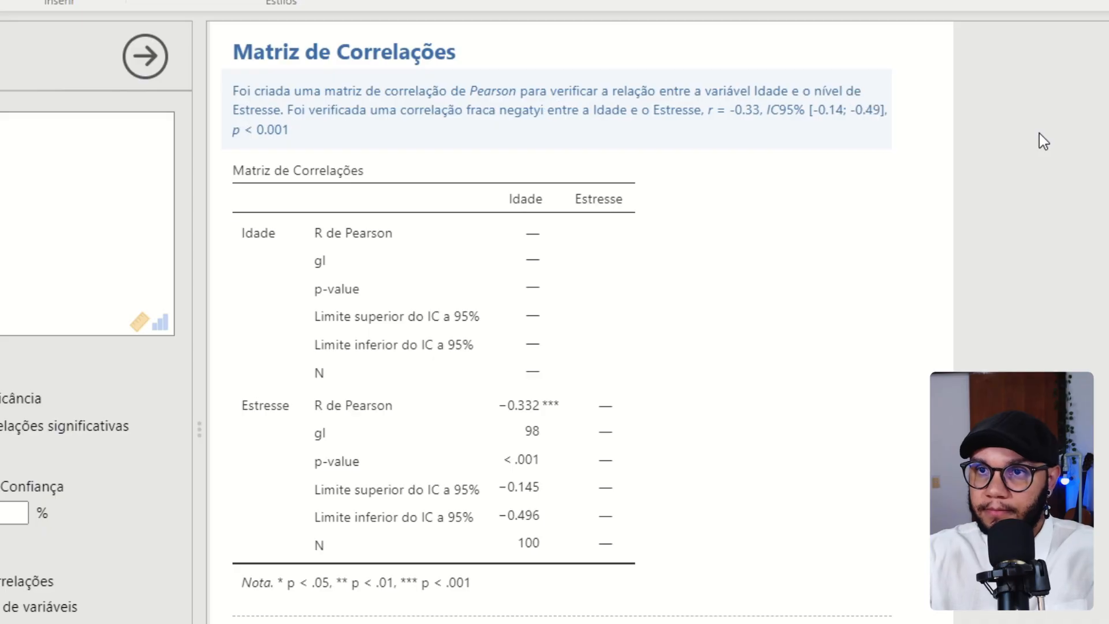
key("BackSpace")
key("BackSpace")
type("iiva")
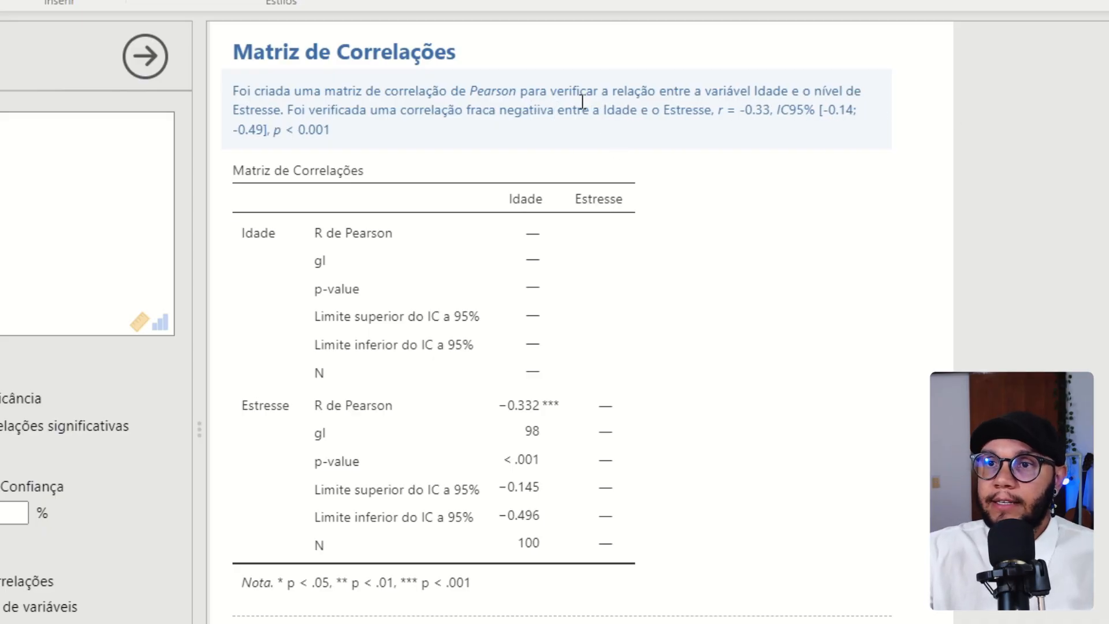
double_click(721, 110)
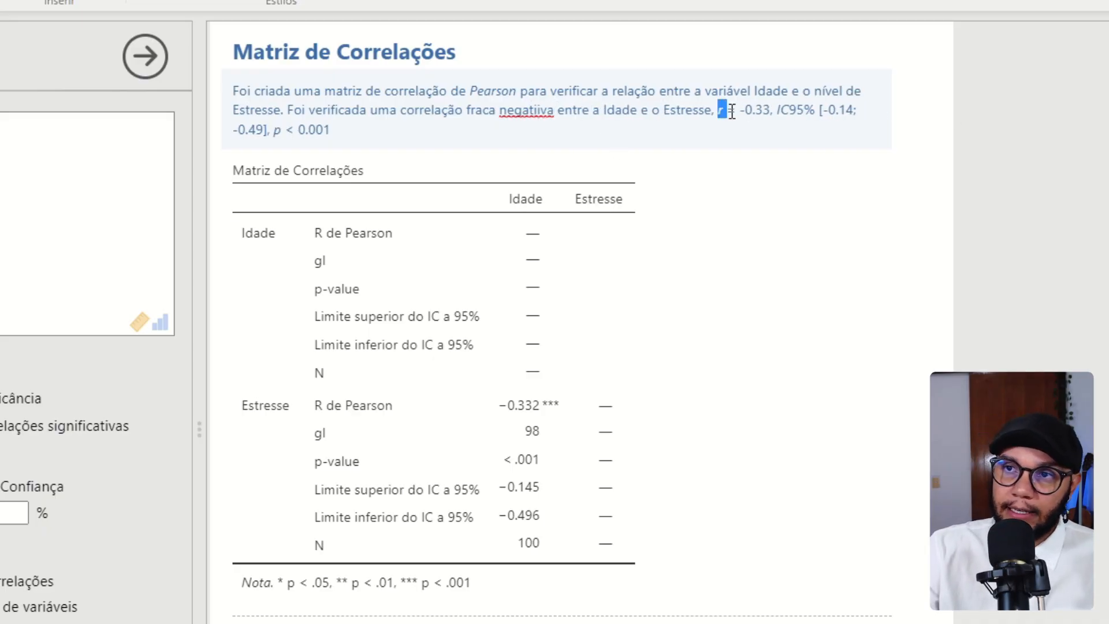